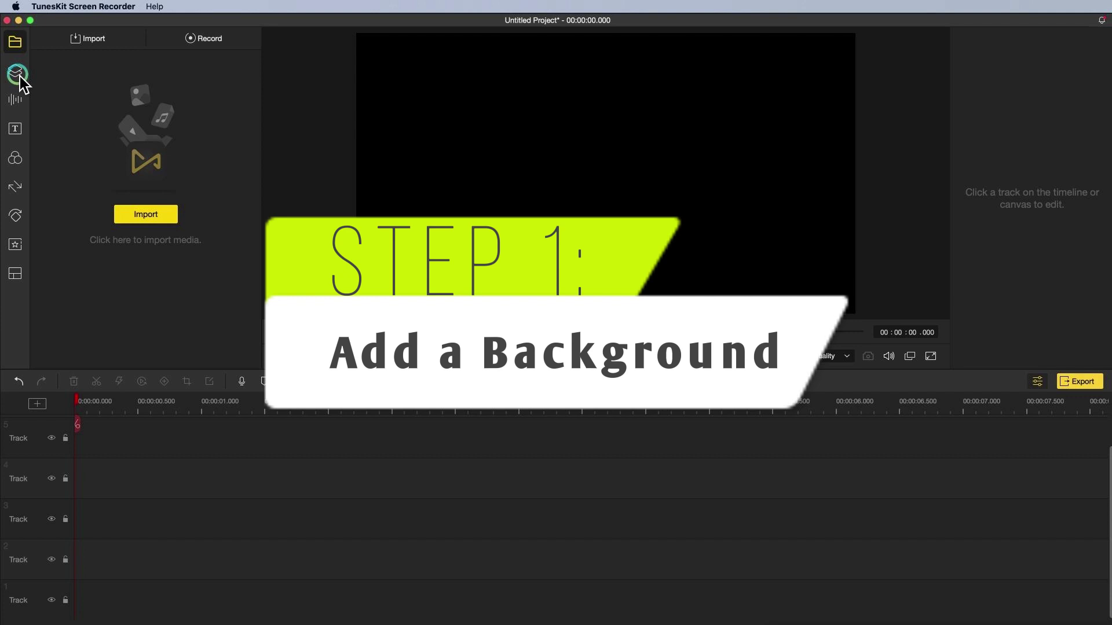
Step: Add the plain Black background from the Stickers Background library to track 1
left_click(20, 76)
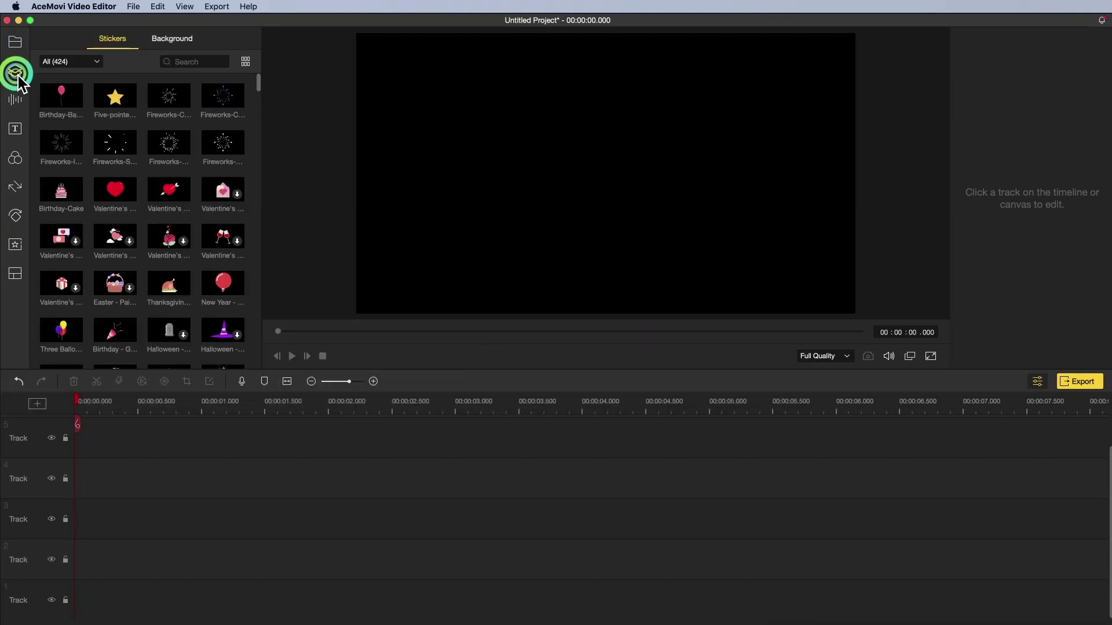
left_click(157, 37)
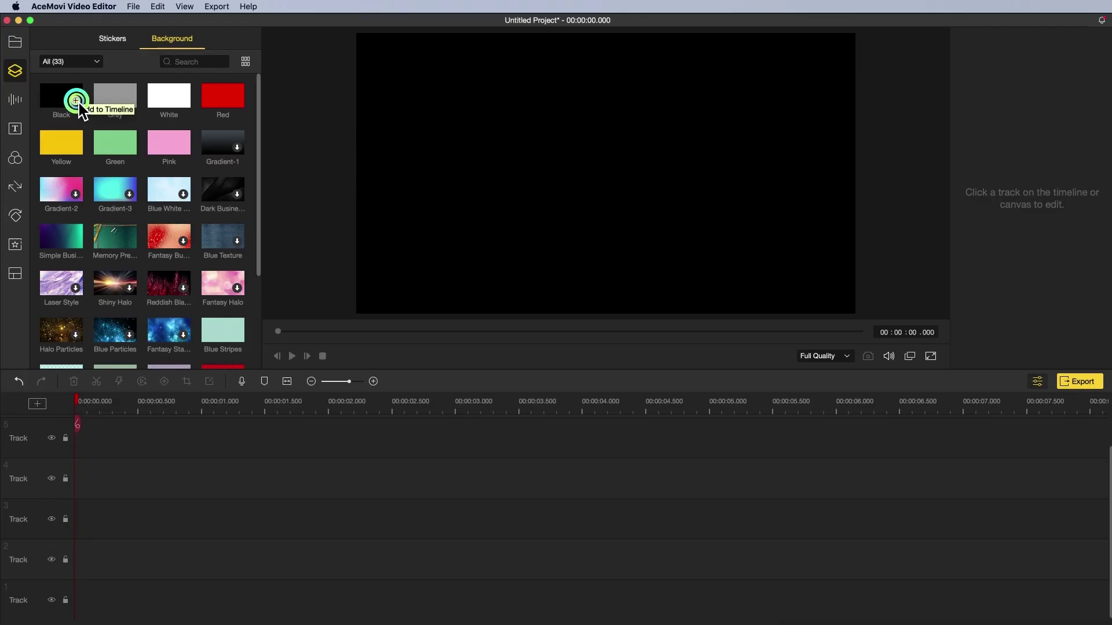
left_click(300, 349)
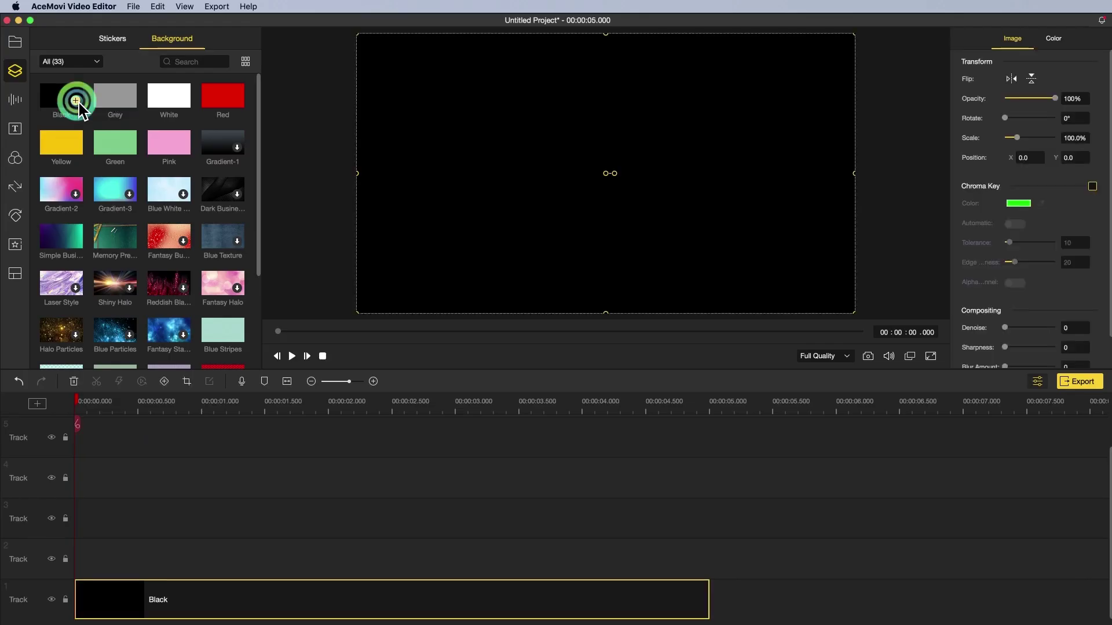
left_click(22, 49)
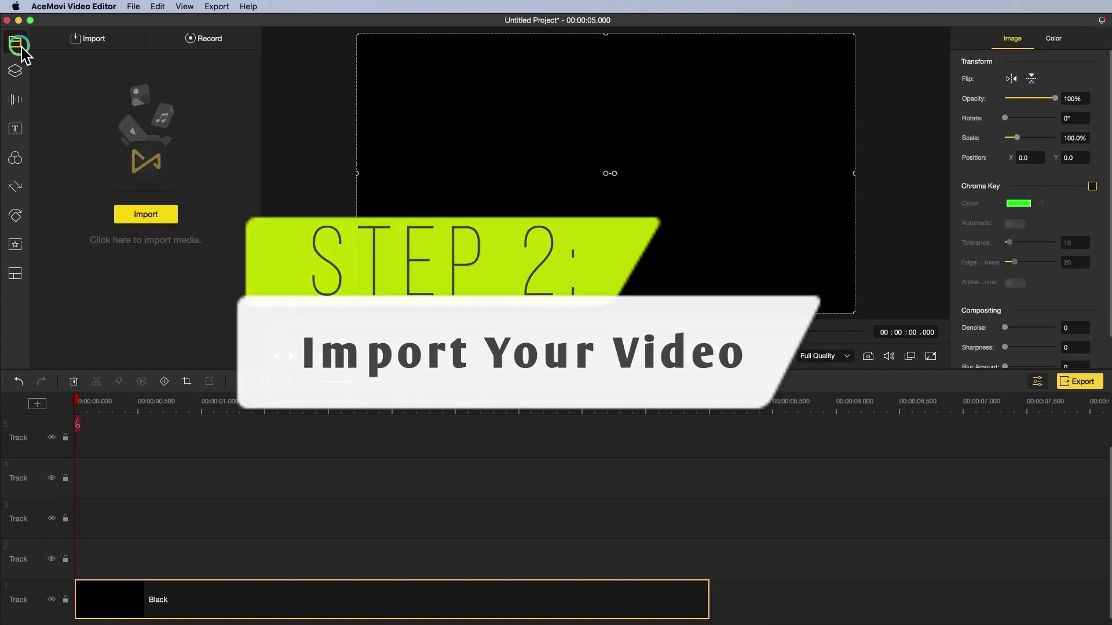
Step: Import the yoga beach mp4 and add it to the timeline above the Black clip
left_click(148, 218)
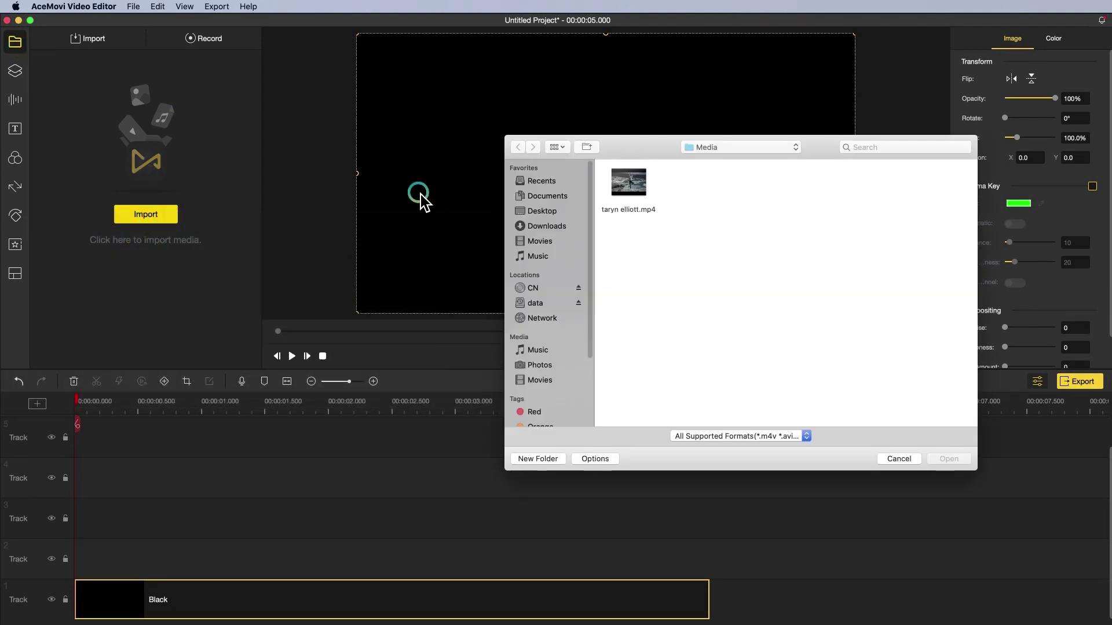
left_click(621, 184)
left_click(953, 459)
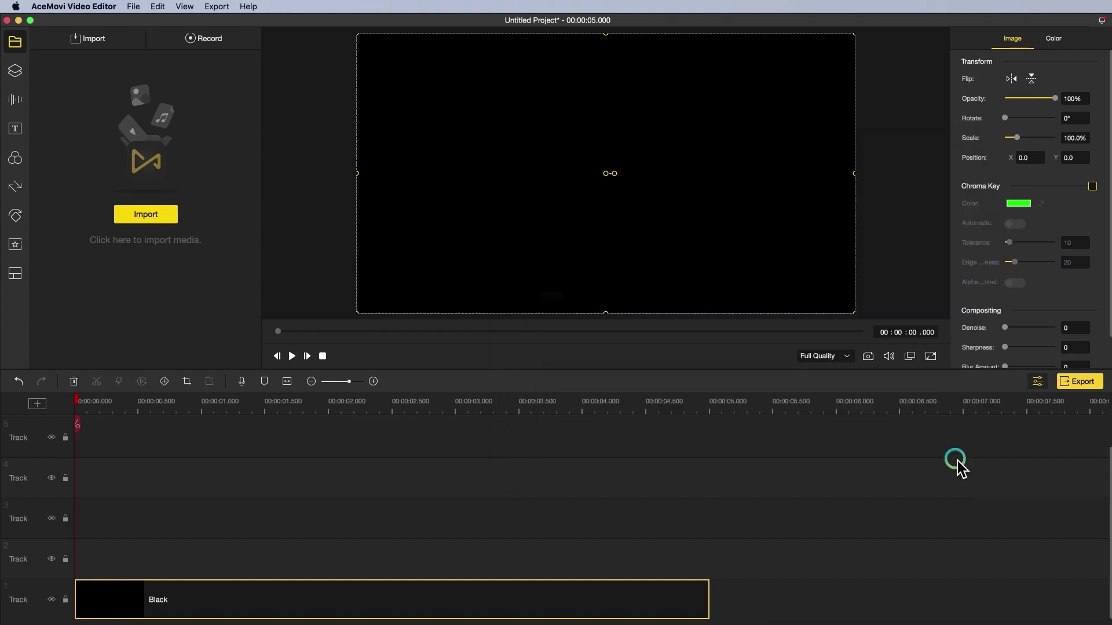
left_click(78, 103)
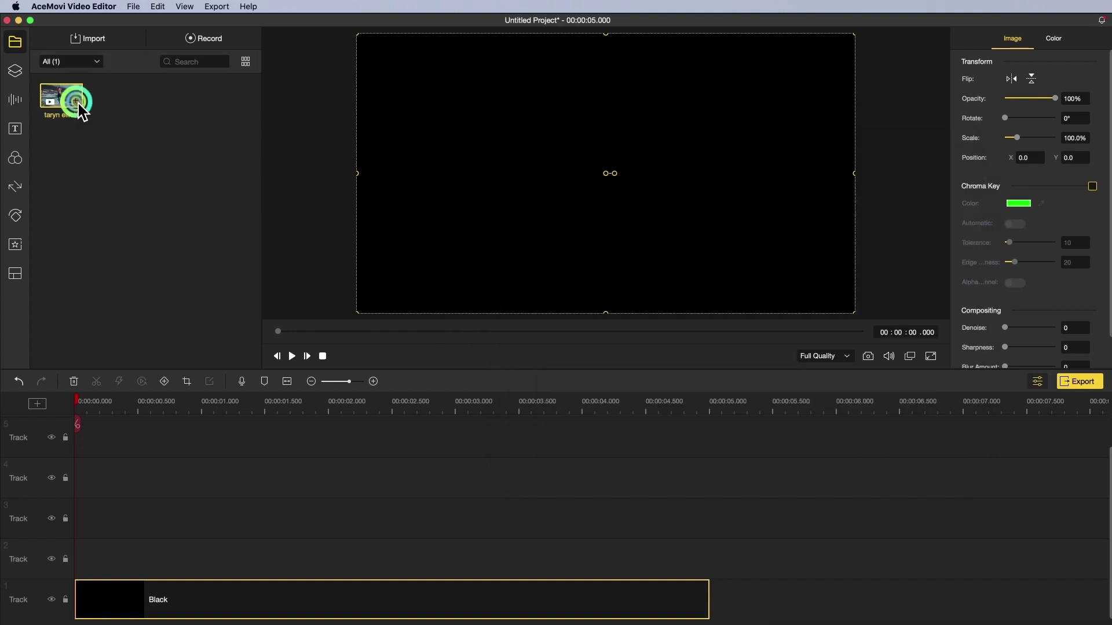
Step: Stretch the Black background clip to about 10 seconds to match the video
left_click_drag(364, 388, 346, 384)
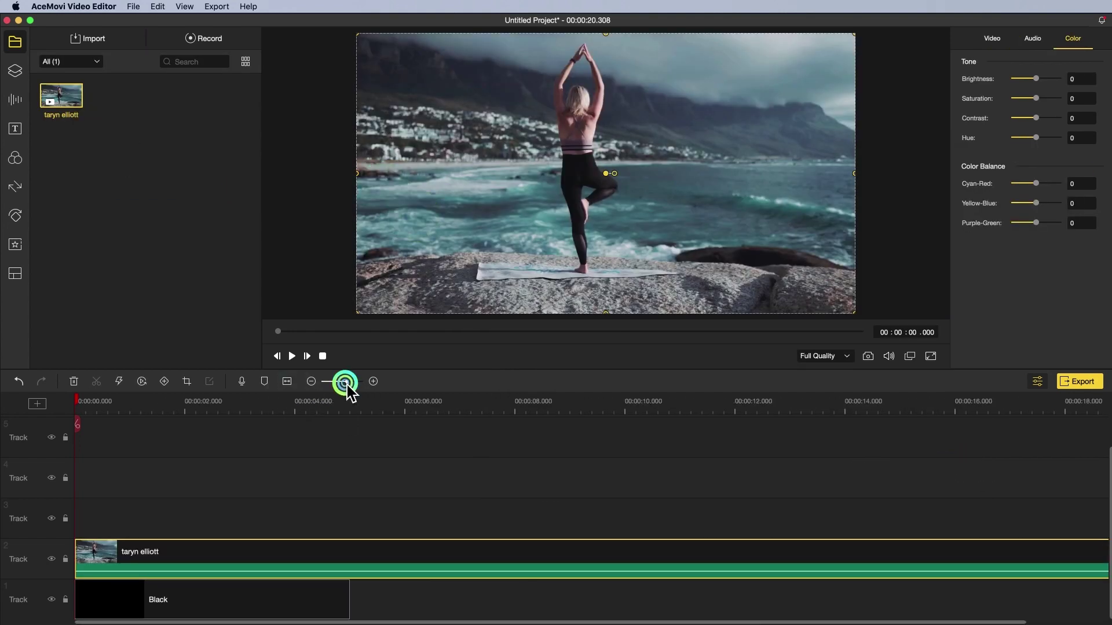
left_click(149, 405)
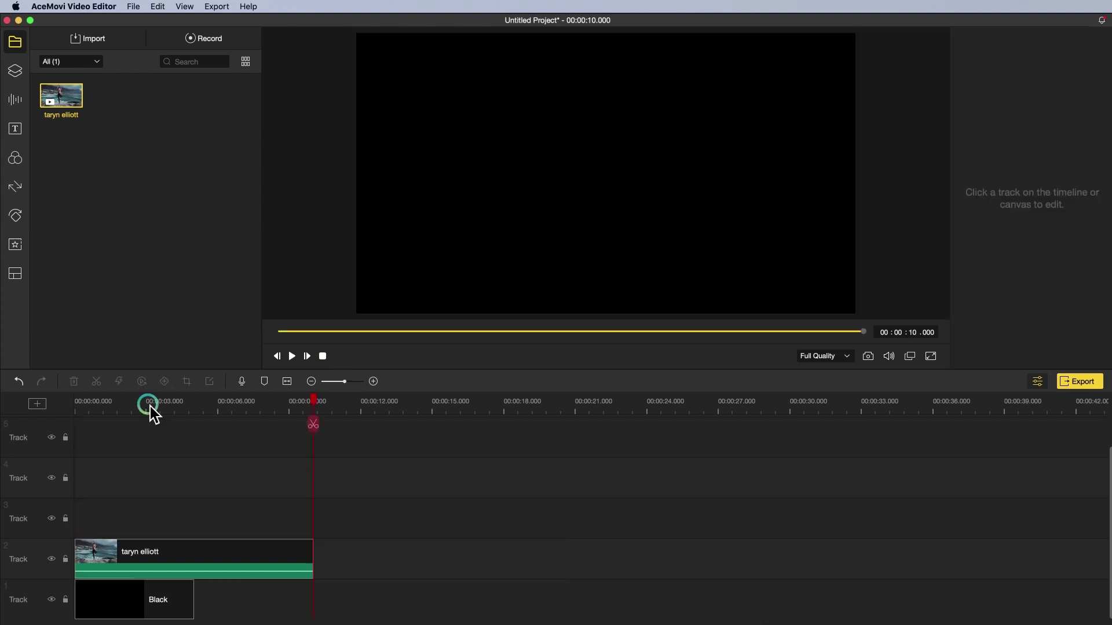
left_click(167, 605)
left_click_drag(194, 597, 310, 590)
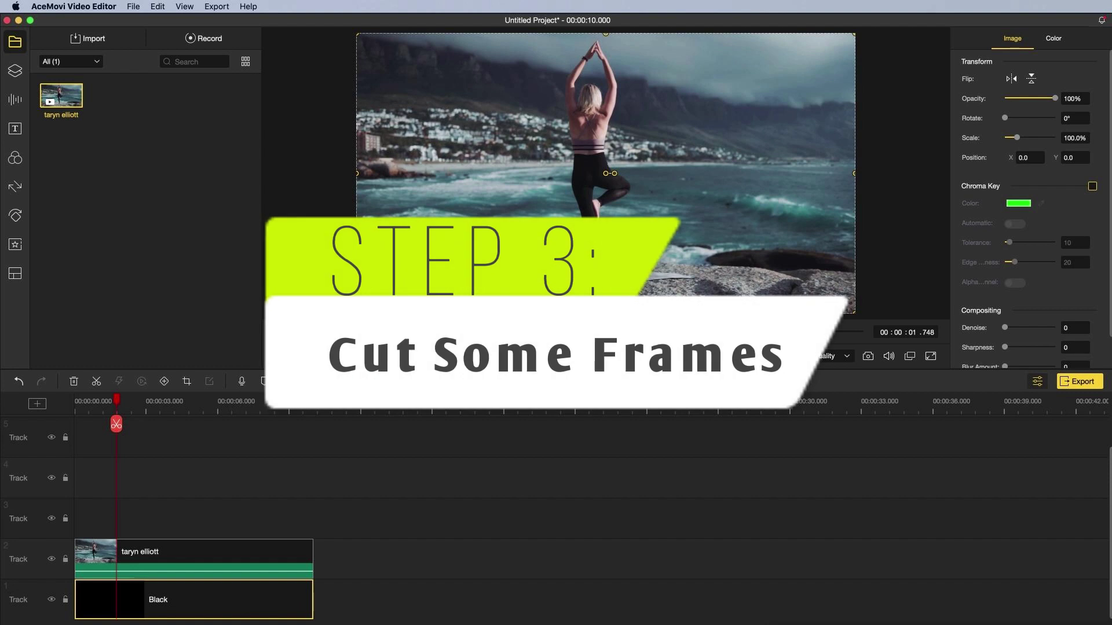
Step: Split the yoga clip at about 2 seconds, about 2.19 seconds and once more shortly after
left_click_drag(379, 385, 352, 389)
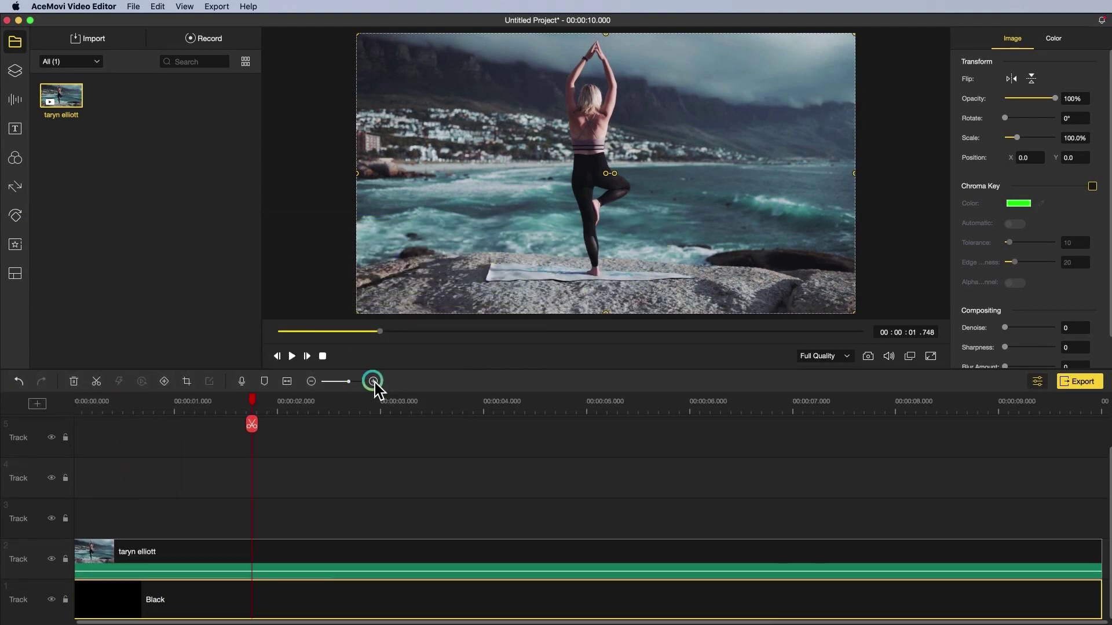
left_click_drag(275, 616, 142, 603)
left_click(313, 400)
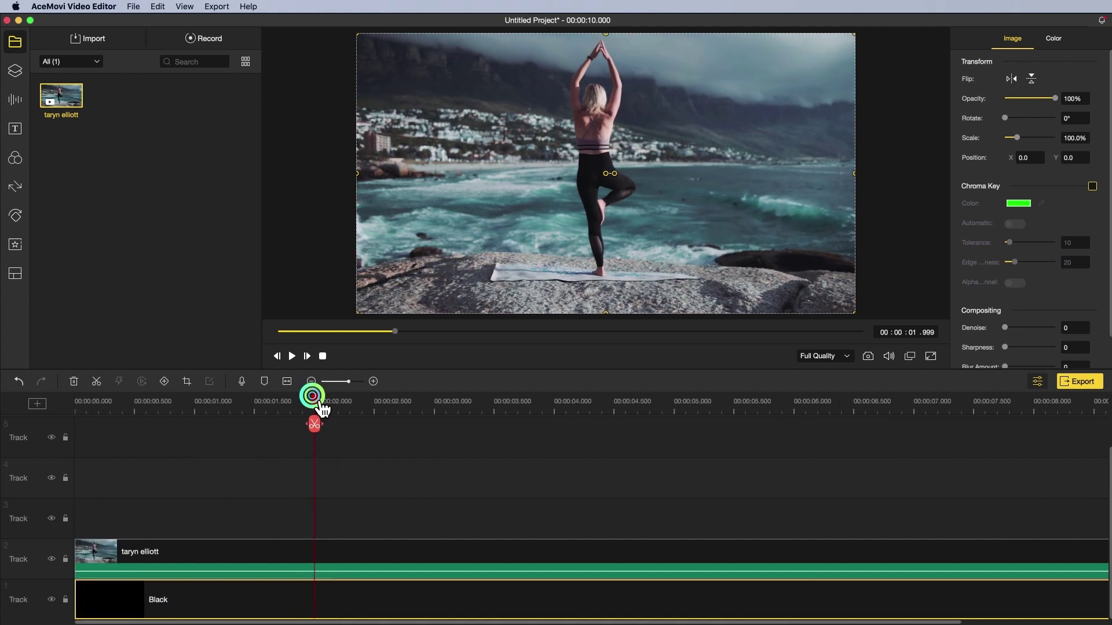
left_click(307, 561)
left_click(313, 424)
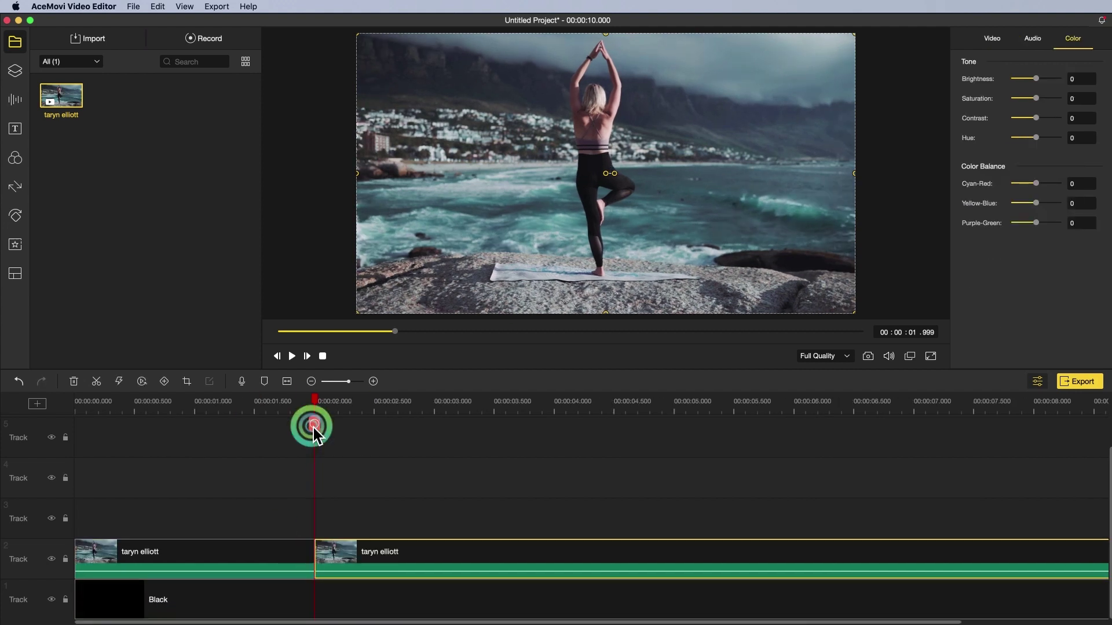
left_click(318, 401)
left_click_drag(326, 407, 383, 405)
left_click(338, 424)
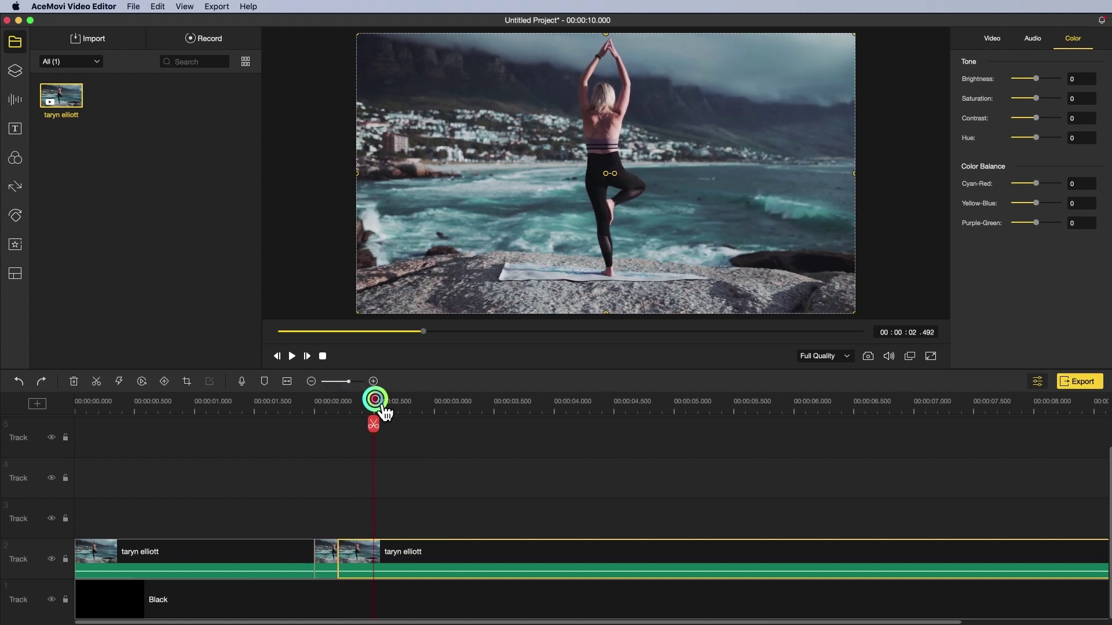
left_click(374, 424)
left_click(378, 399)
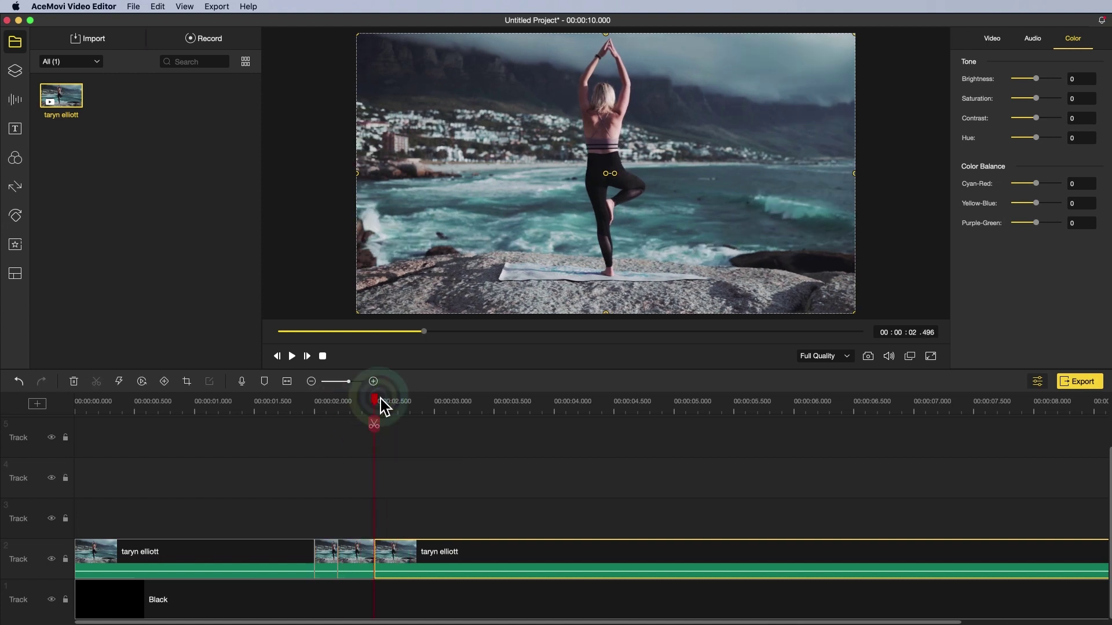
Step: Delete three of the short split pieces to leave gaps, parking the playhead near 2.17 s
left_click(474, 558)
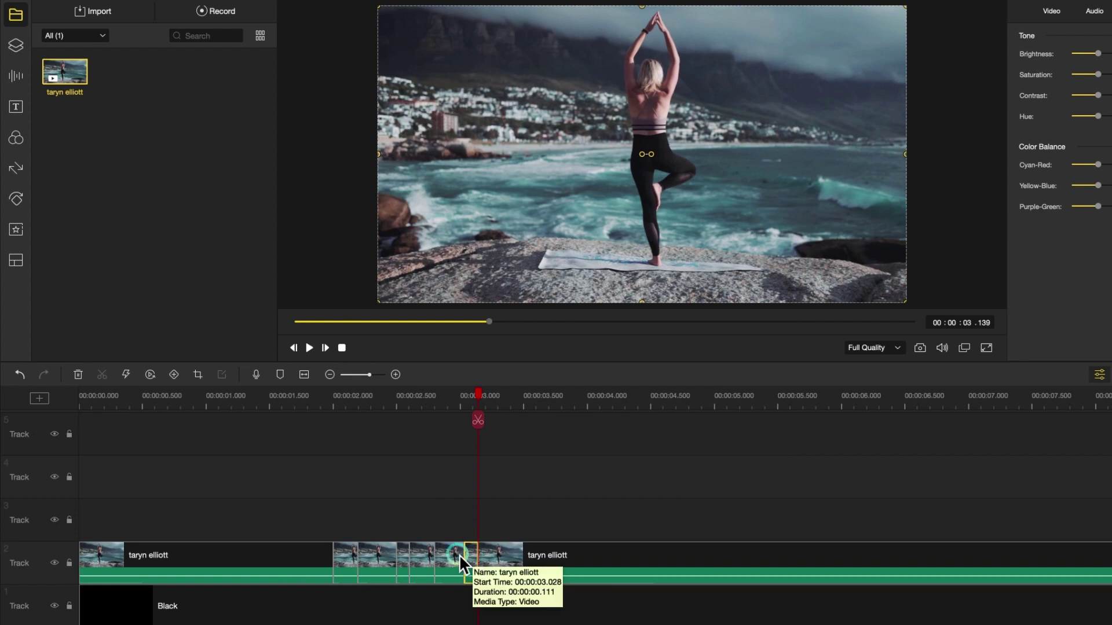
left_click(75, 375)
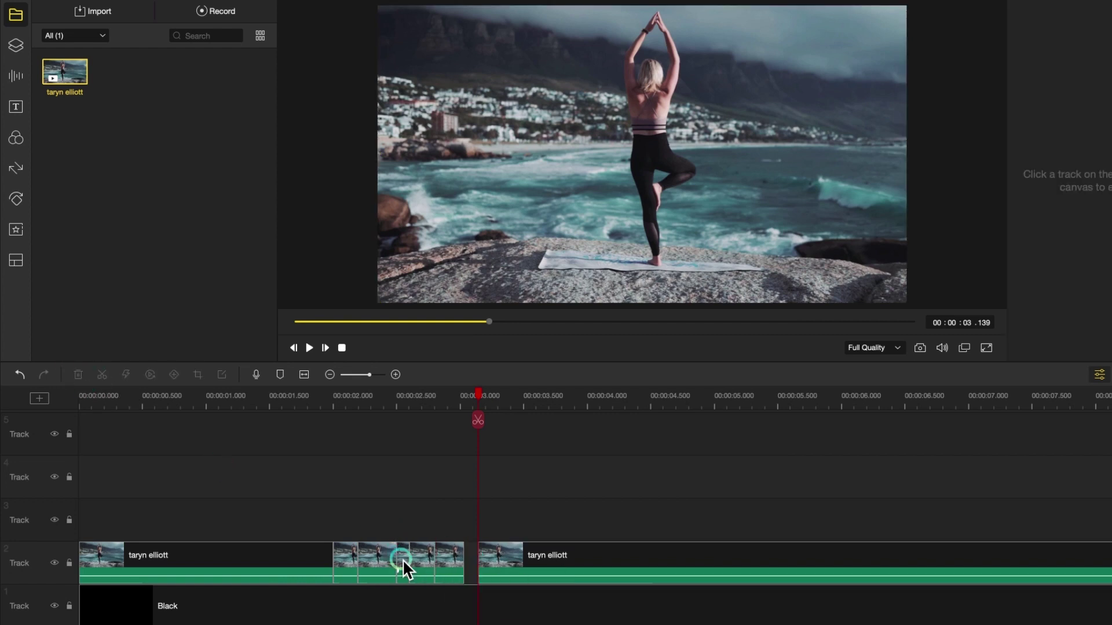
left_click(402, 559)
left_click(81, 376)
left_click(348, 576)
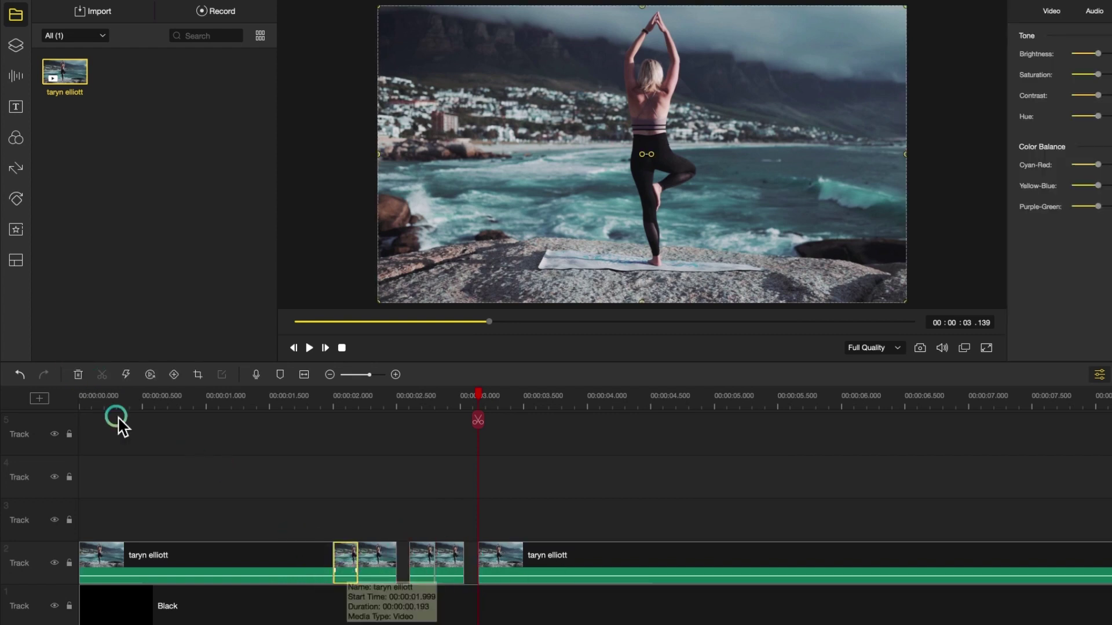
left_click(81, 375)
left_click(356, 406)
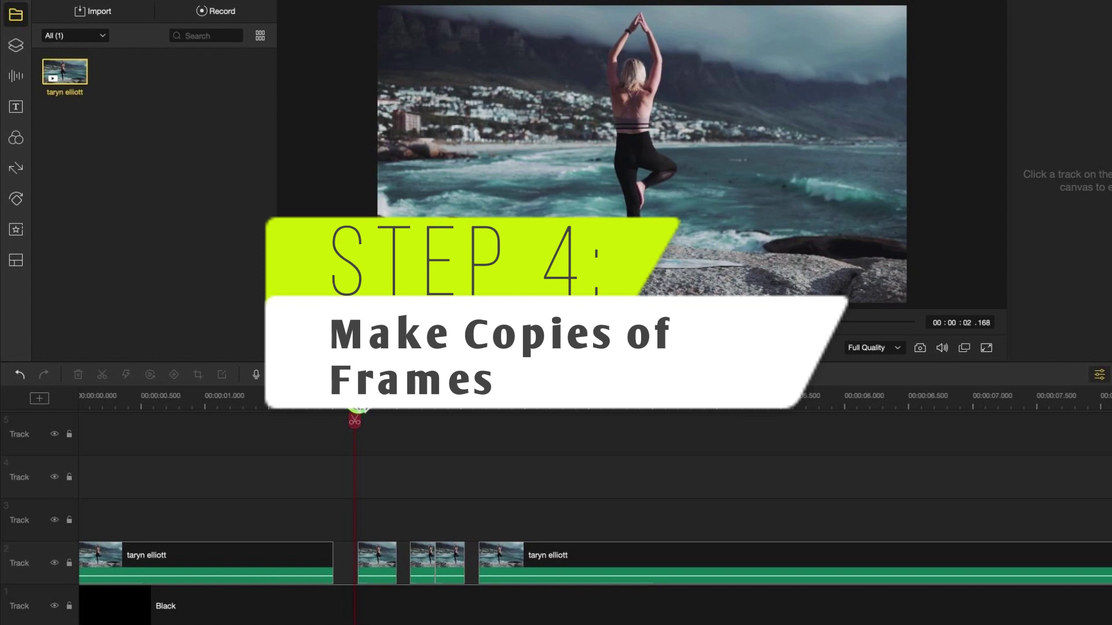
Step: Copy the short piece after the first gap and paste it onto track 3
left_click(384, 559)
right_click(383, 560)
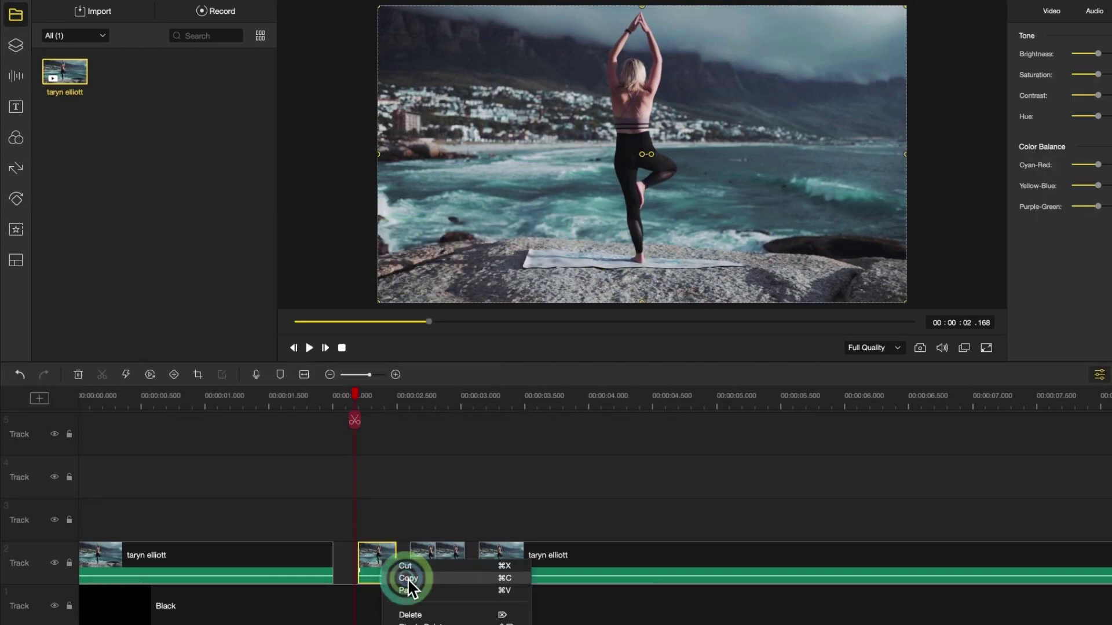
left_click(407, 578)
right_click(371, 518)
left_click(375, 523)
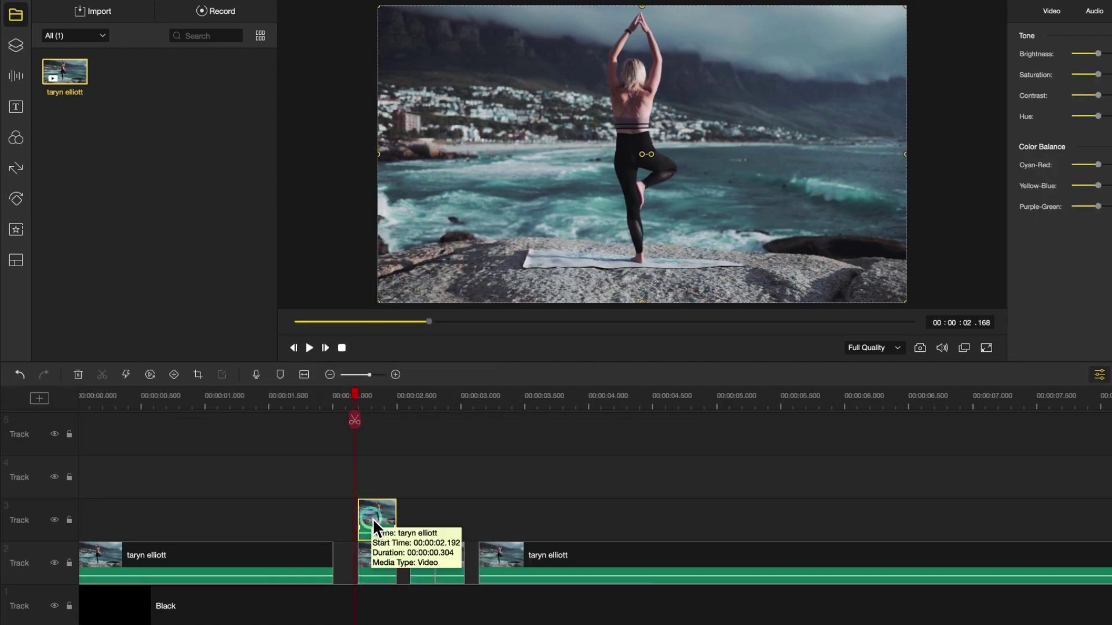
Step: Paste further copies onto track 3 and line them up directly above their originals
right_click(416, 557)
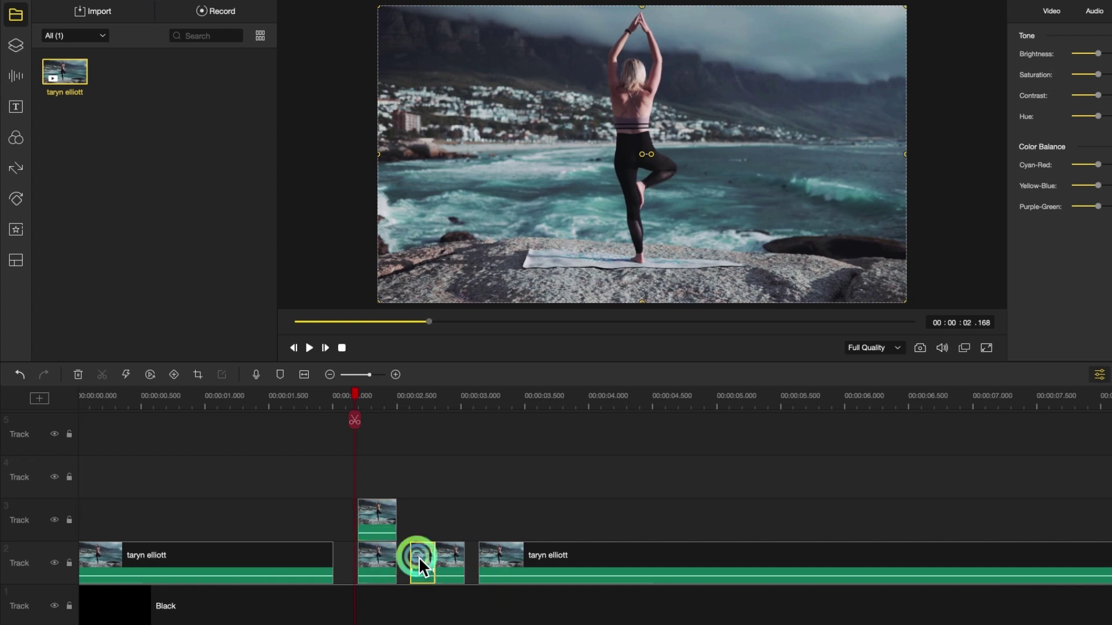
right_click(422, 510)
left_click(426, 516)
left_click_drag(420, 514, 455, 565)
right_click(455, 565)
right_click(453, 512)
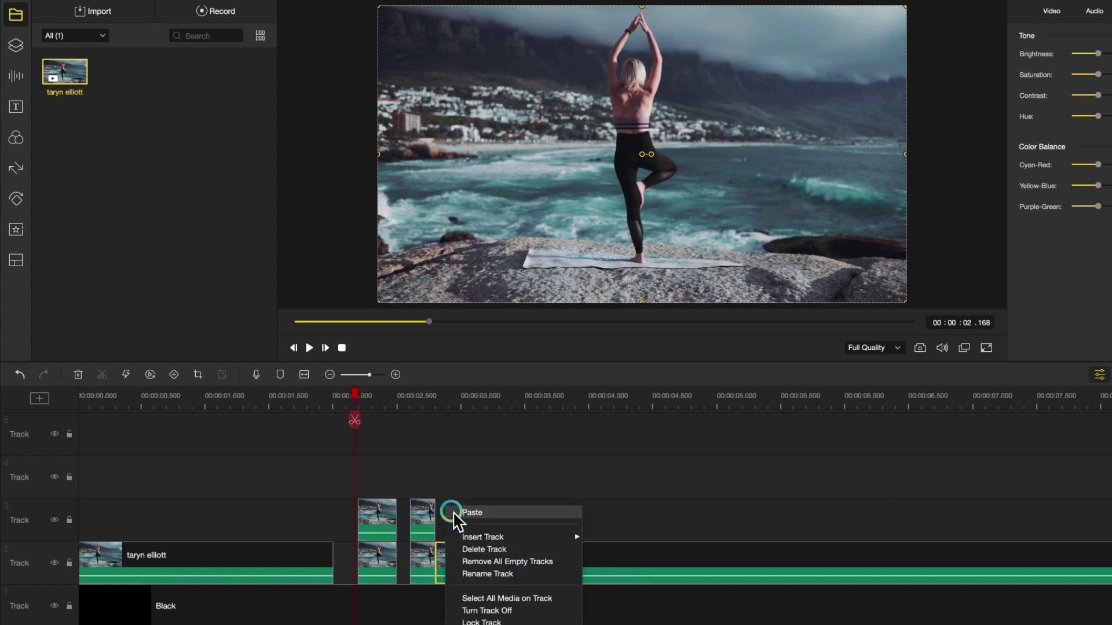
left_click(459, 511)
left_click_drag(457, 513, 453, 515)
left_click(380, 509)
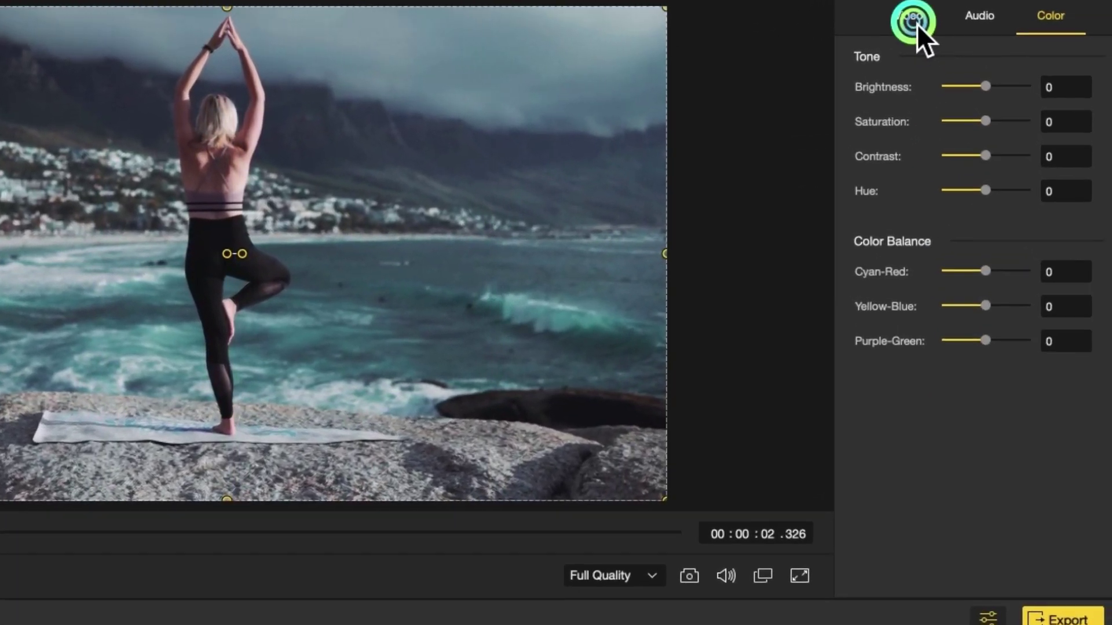
Step: Set the first track-3 copy to 50% opacity and shift it left in the frame
left_click(946, 13)
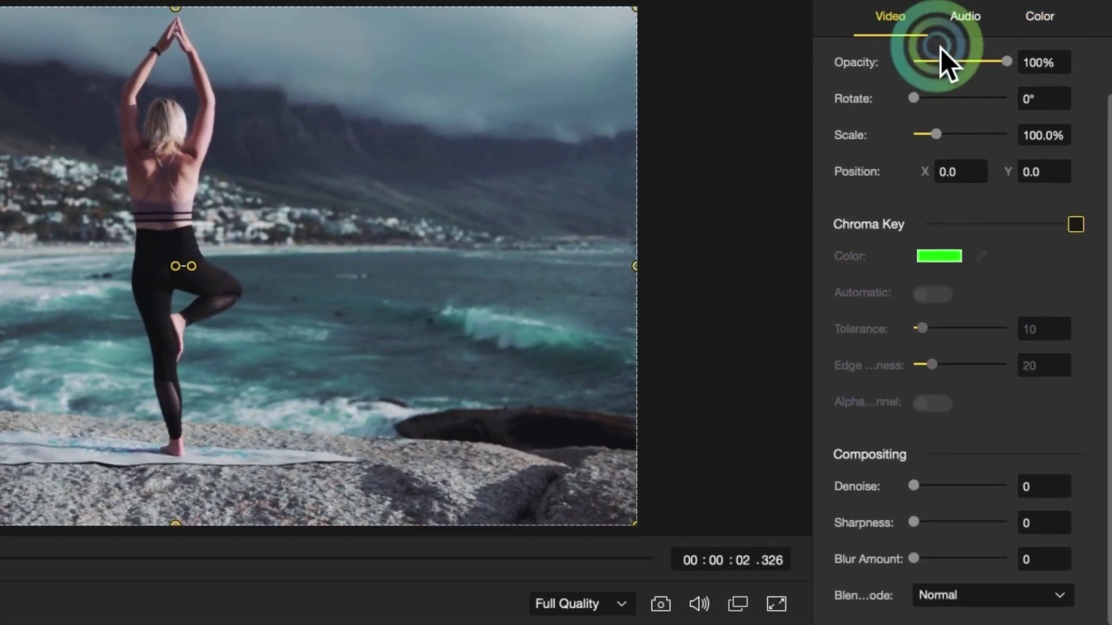
type("50")
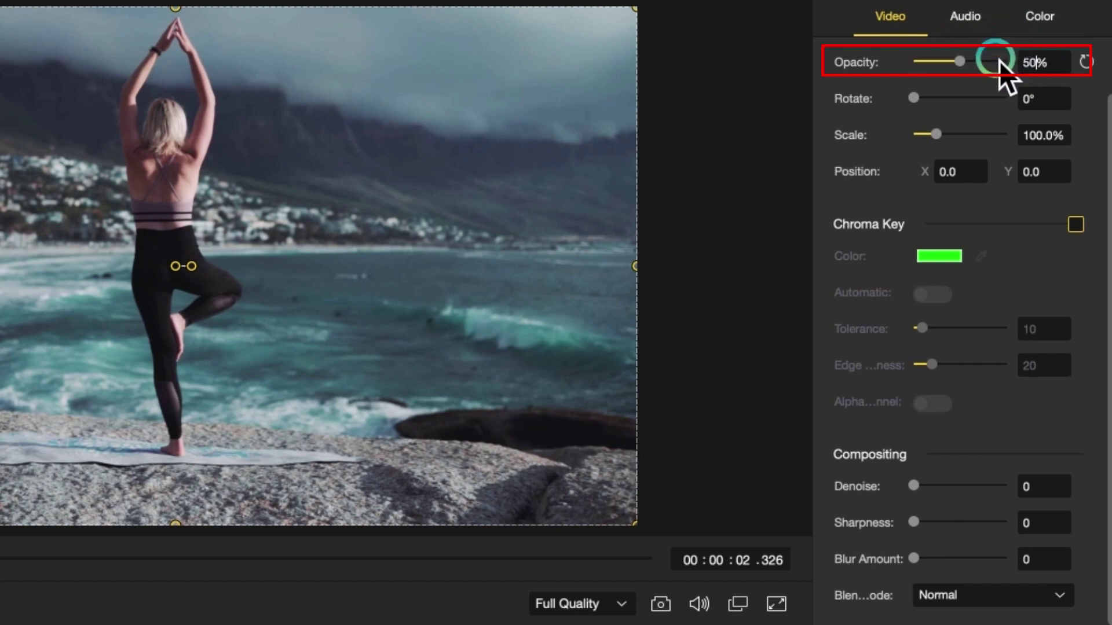
left_click_drag(35, 316, 12, 319)
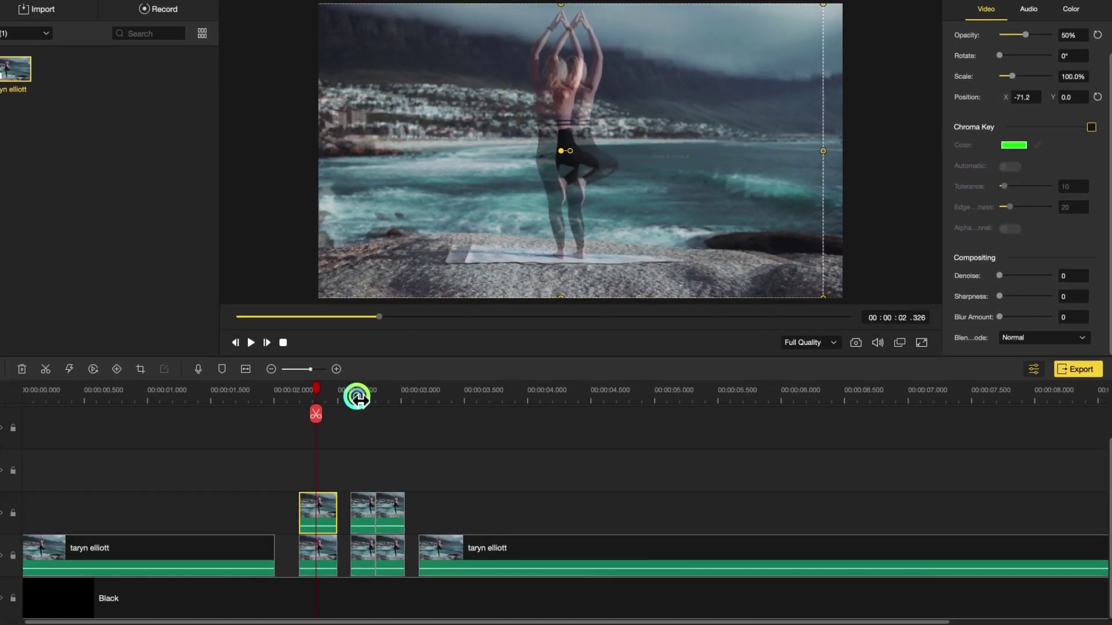
Step: Set the second copy to 50% opacity, scale it up to 130–140%, and move it up-left
left_click(357, 397)
left_click(360, 518)
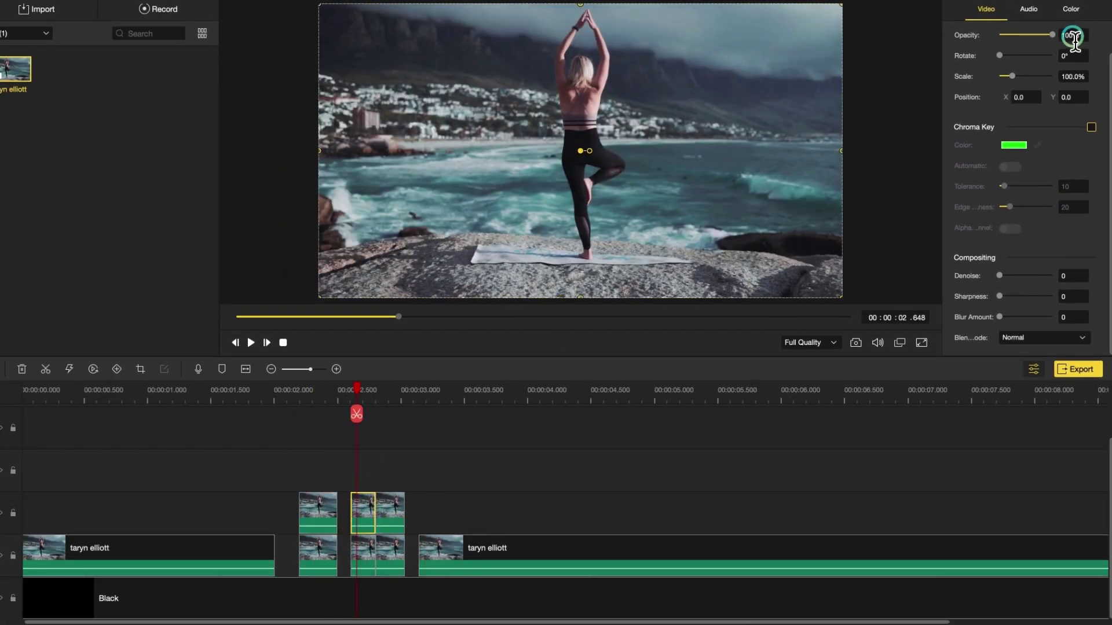
type("50")
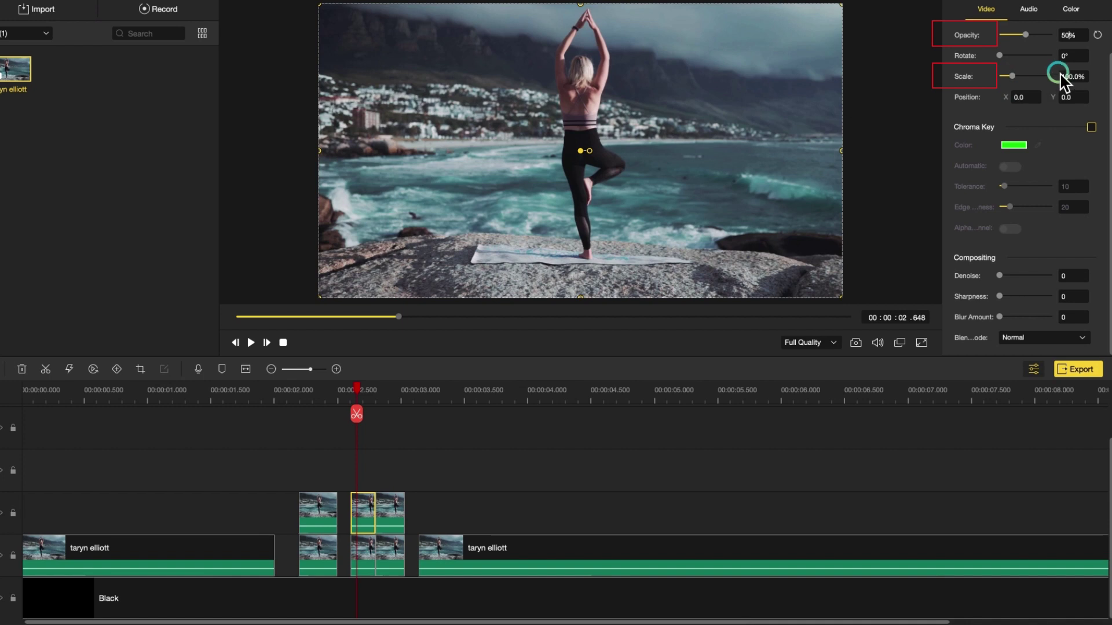
left_click(1066, 78)
type("130")
key("Return")
left_click_drag(570, 123, 558, 106)
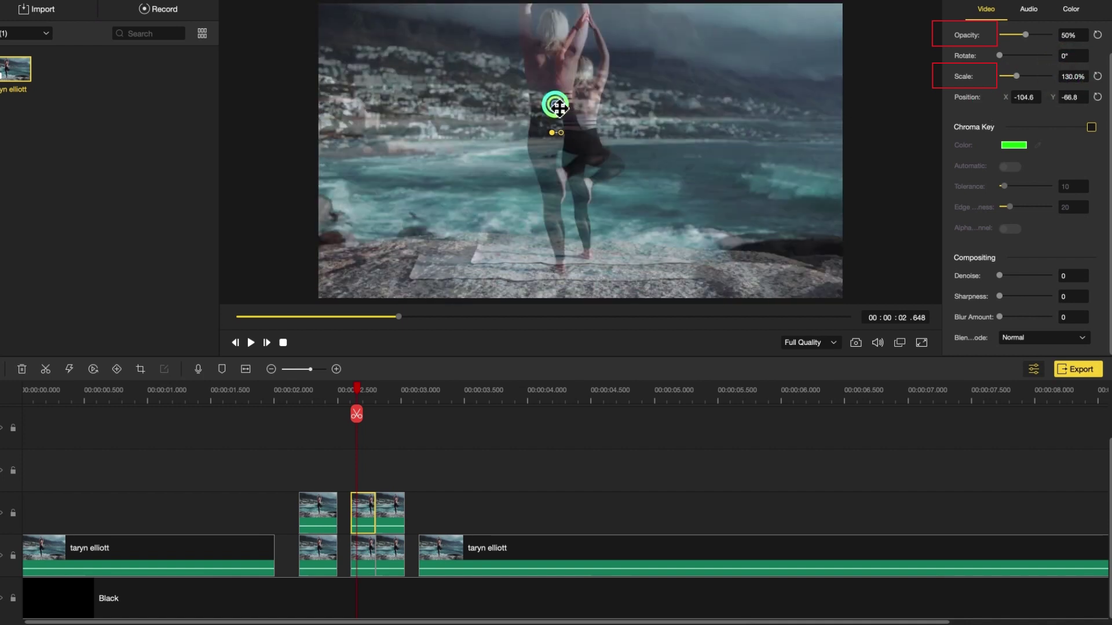
left_click(1069, 76)
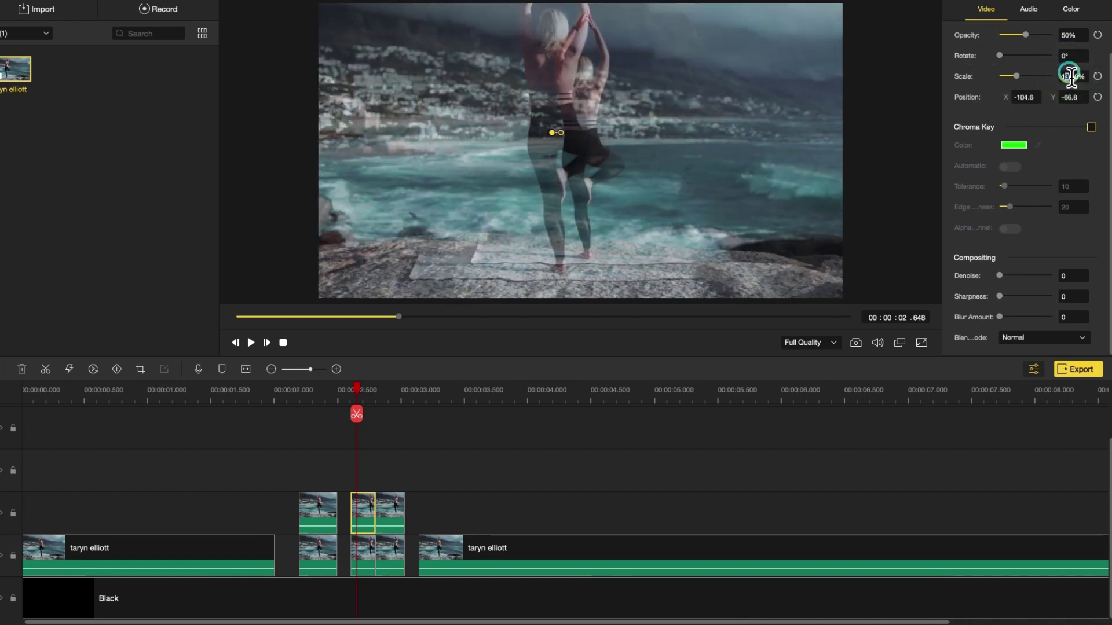
left_click_drag(556, 102, 556, 97)
Step: Set the ghost copy's colour to Saturation 58, Contrast 56, Cyan-Red 44 and Purple-Green -79
left_click(1071, 10)
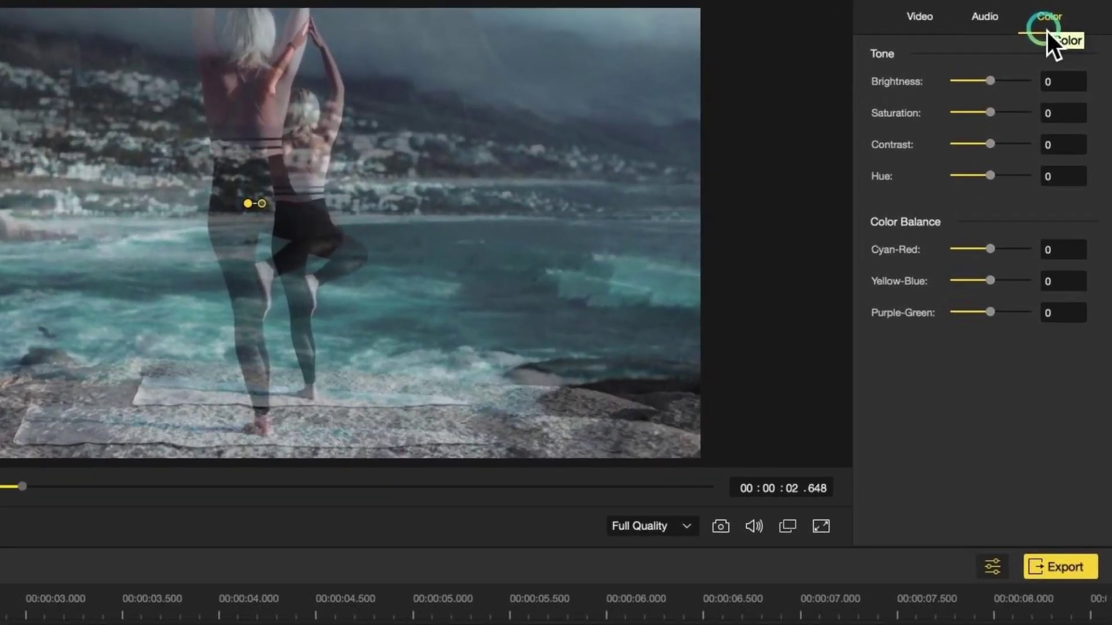
left_click(1037, 62)
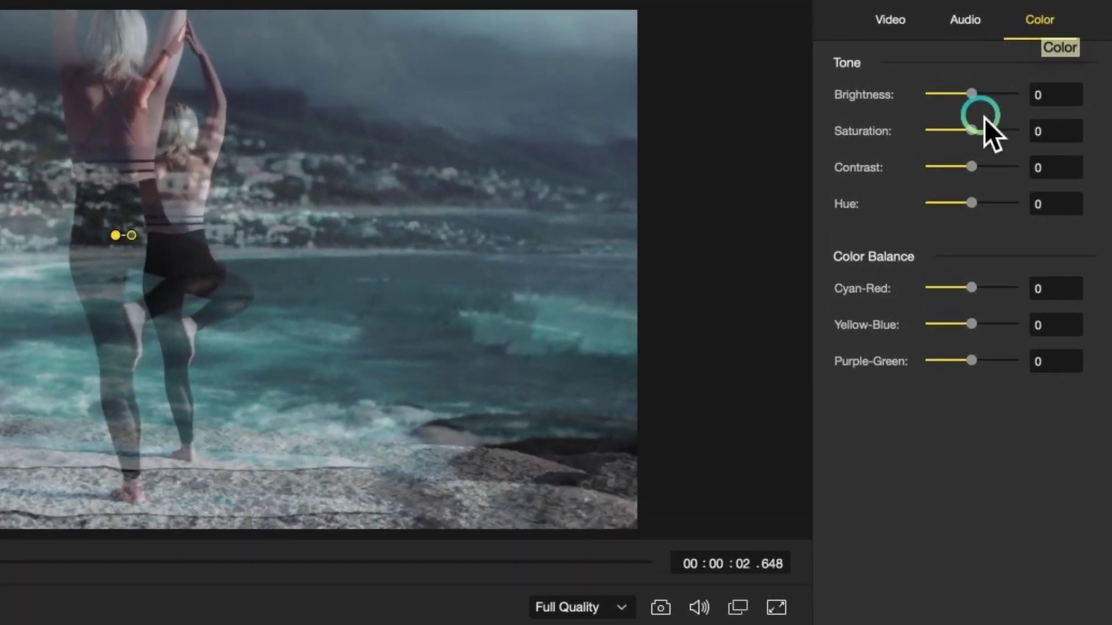
left_click_drag(993, 129, 993, 127)
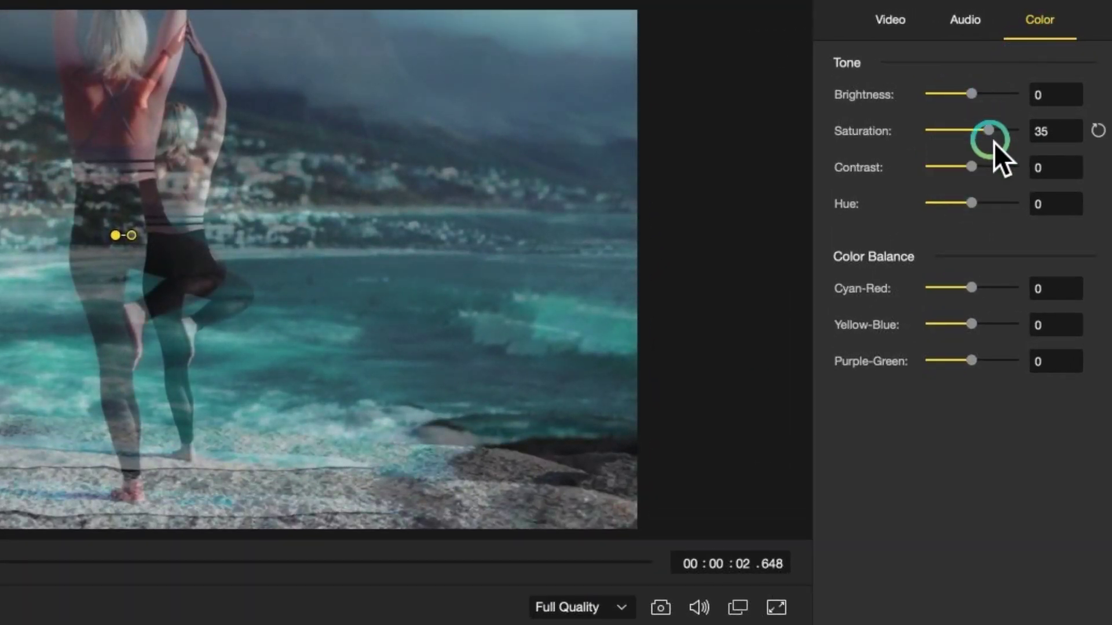
left_click_drag(978, 174, 1003, 162)
left_click_drag(971, 288, 998, 281)
left_click_drag(972, 361, 934, 318)
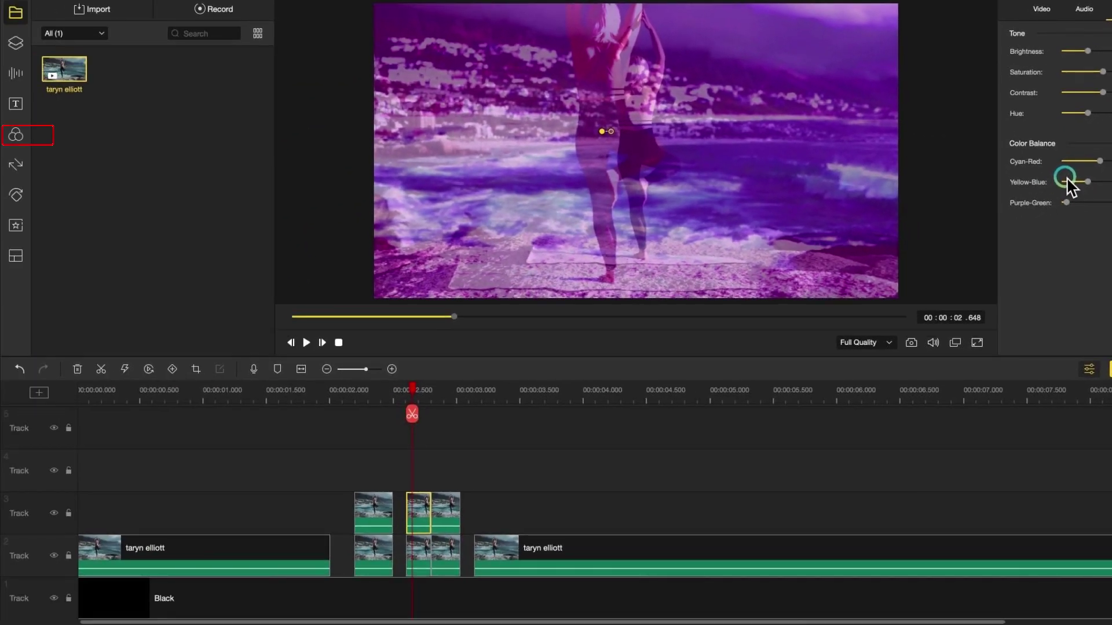
Step: Add the Glitch 1 overlay from Effects > Overlays to the timeline at the playhead
left_click(16, 135)
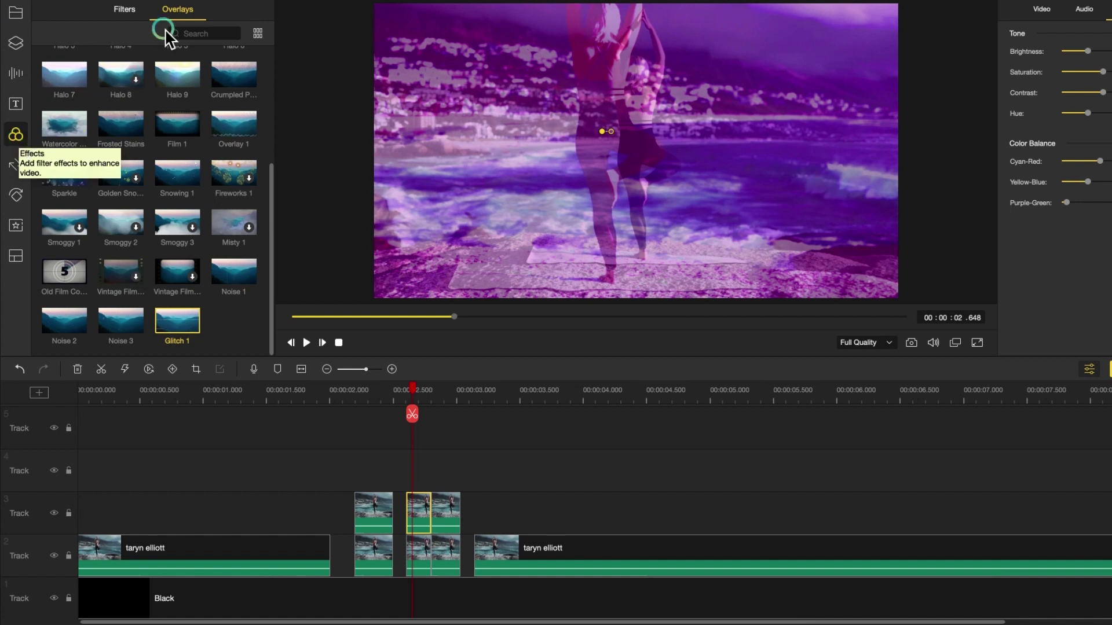
left_click(177, 273)
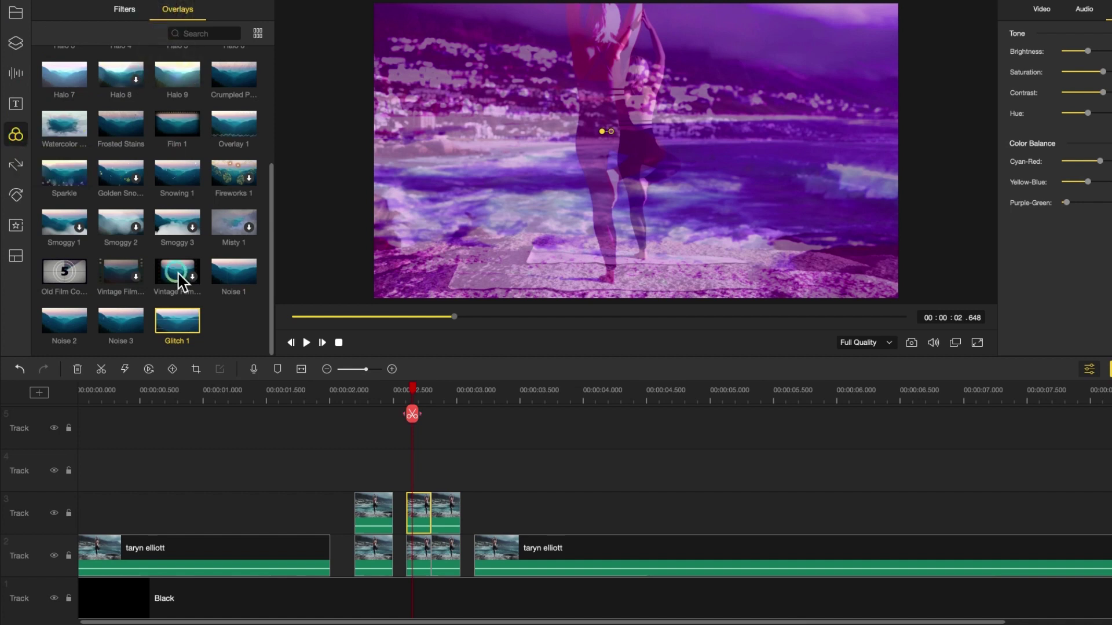
left_click(192, 325)
left_click(446, 464)
Step: Trim the Glitch 1 overlay to end at about 00:00:02.795 by splitting and deleting the rest
left_click(414, 382)
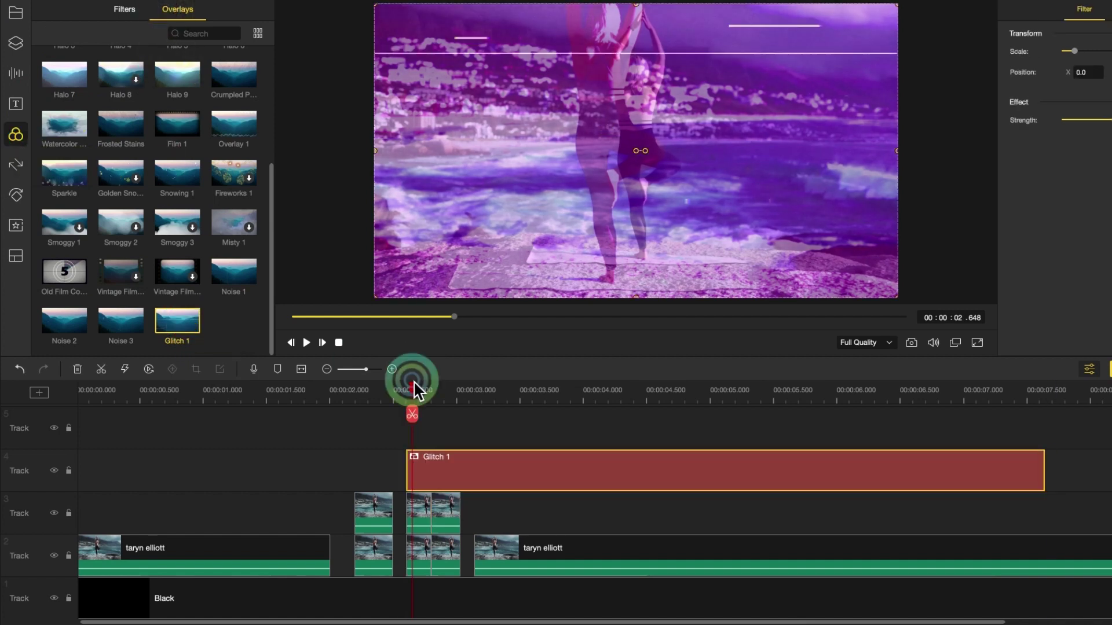
left_click(422, 384)
left_click_drag(370, 370, 380, 369)
left_click(664, 404)
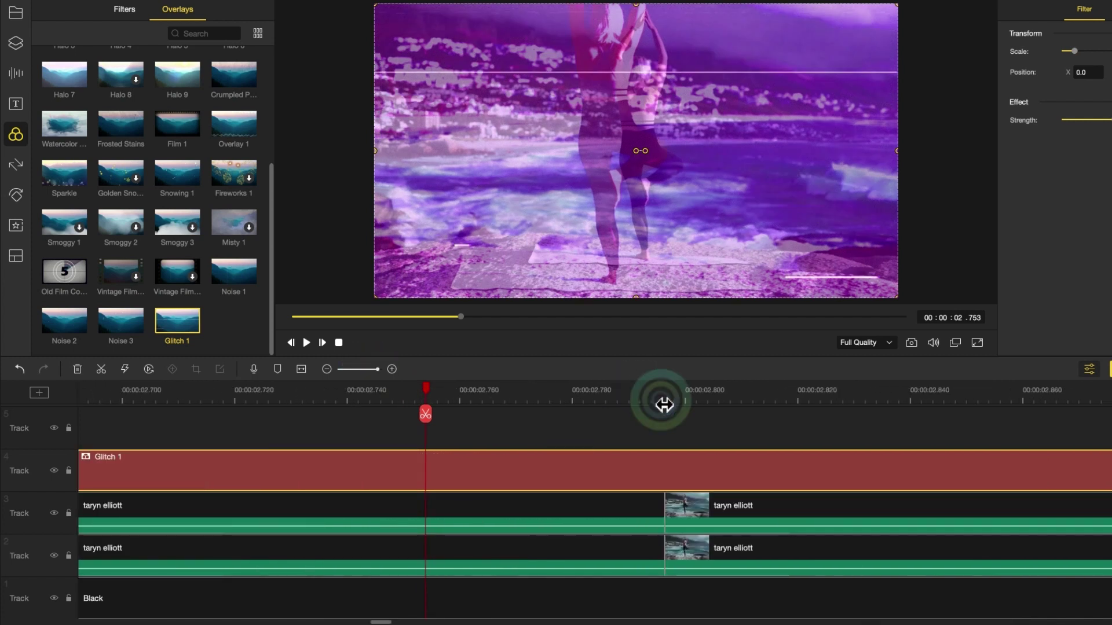
left_click(663, 395)
left_click(666, 395)
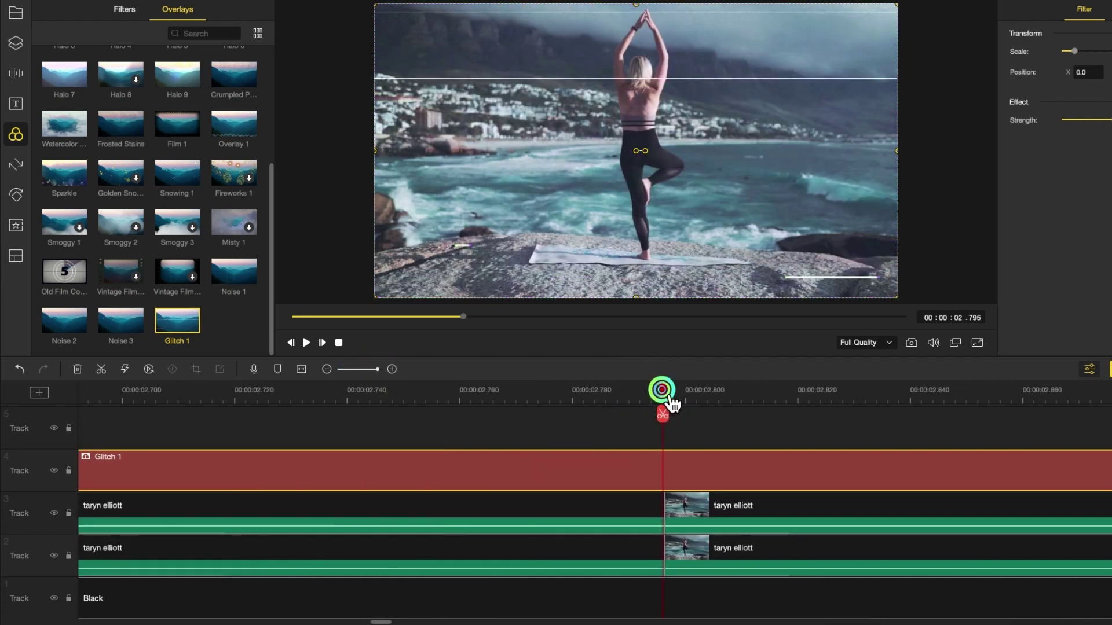
left_click(667, 412)
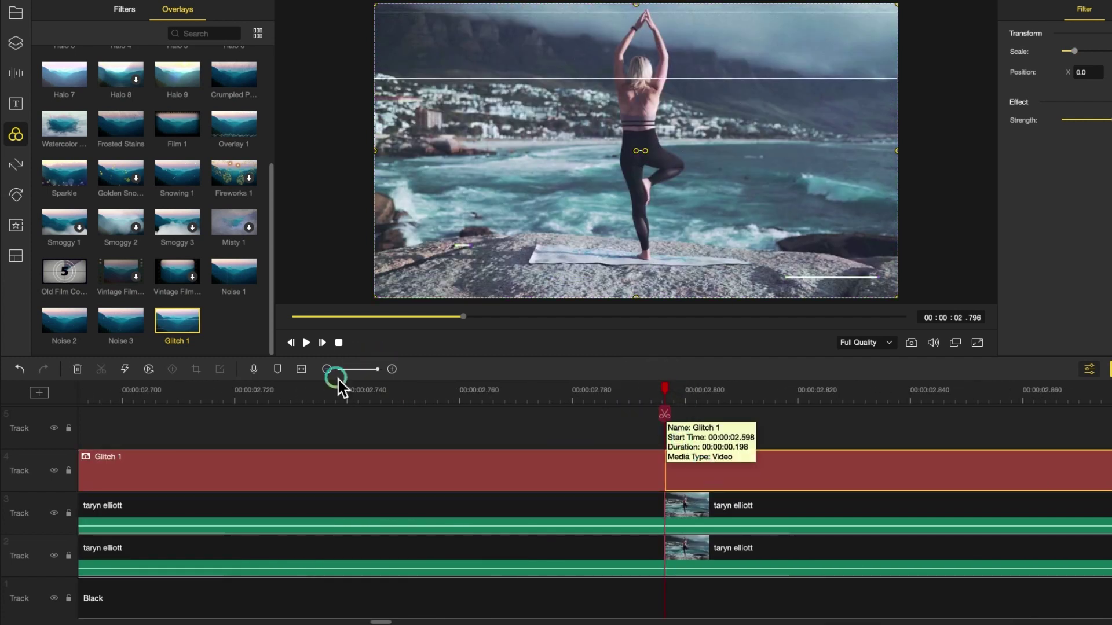
left_click(78, 368)
mouse_move(377, 369)
left_mouse_down()
mouse_move(353, 372)
mouse_move(370, 368)
left_mouse_up()
left_click_drag(390, 603, 362, 612)
left_click(528, 539)
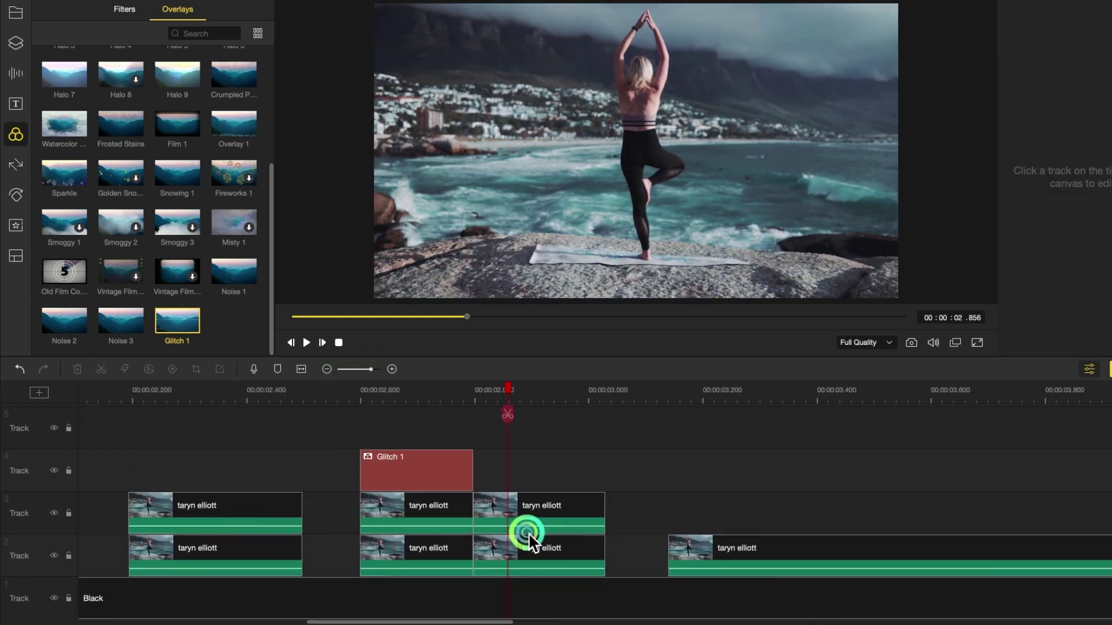
Step: Make the next track-3 copy 50% opaque, scaled to about 156%, and offset right of the figure
left_click(593, 490)
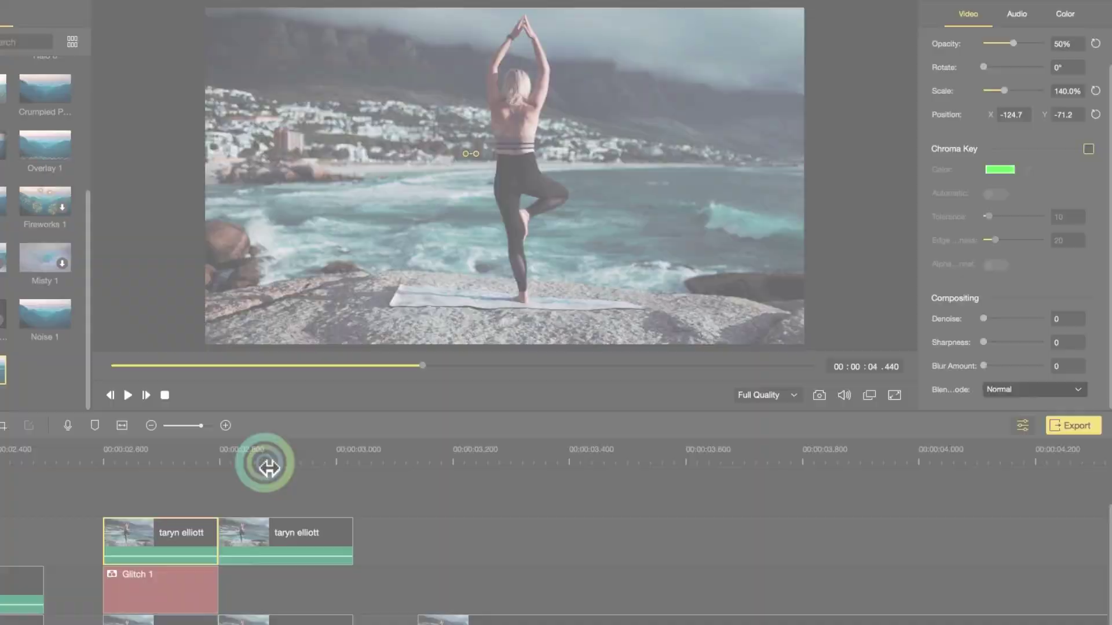
left_click(450, 489)
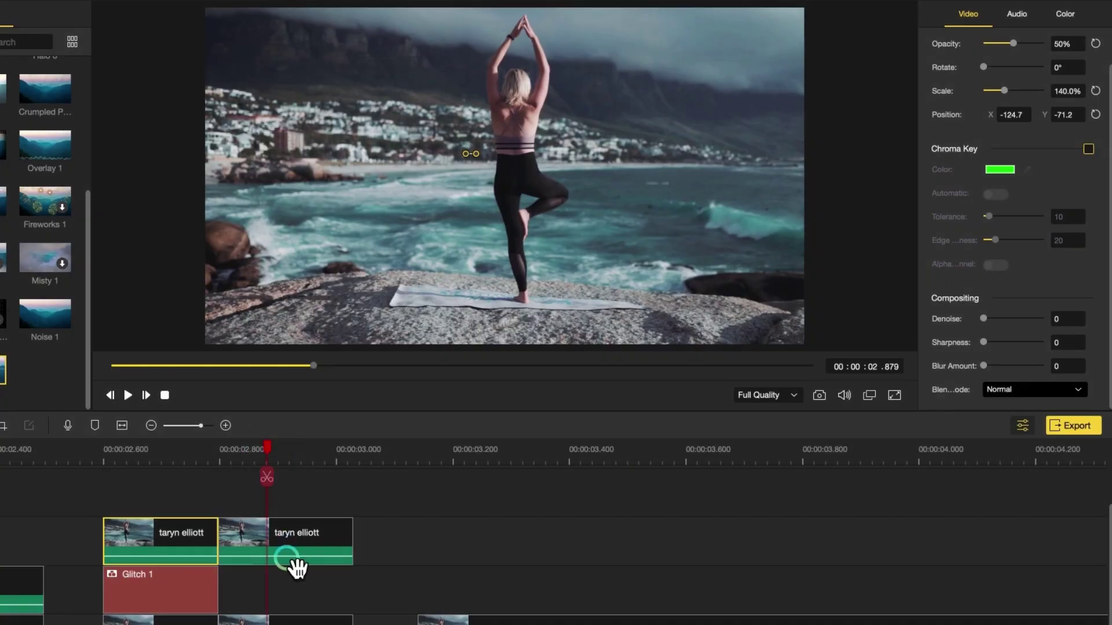
left_click(514, 478)
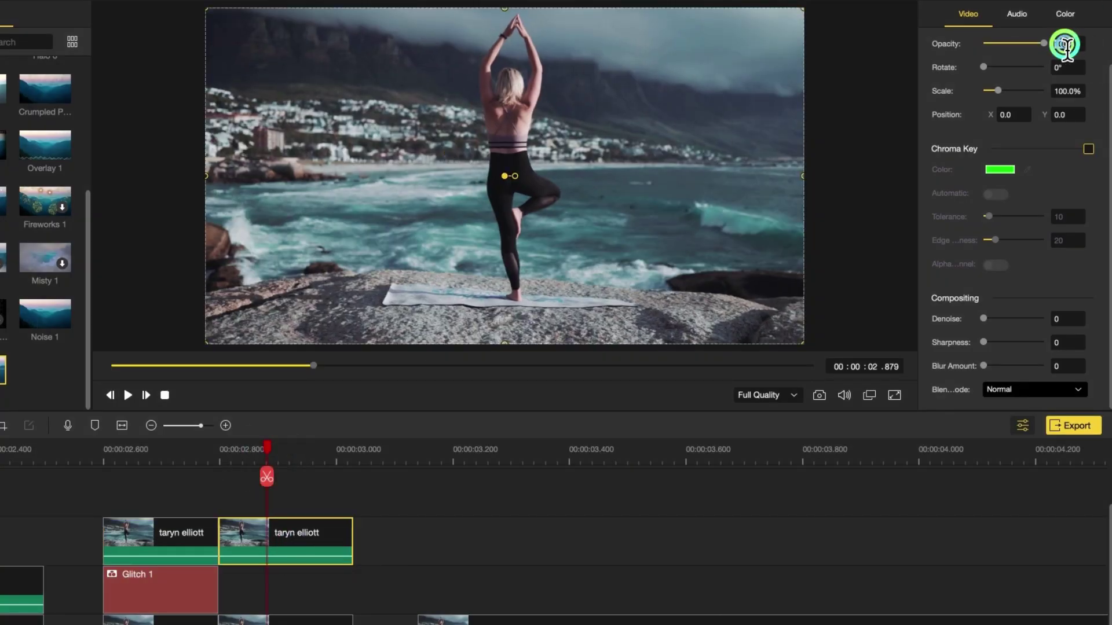
type("50")
left_click(1050, 91)
left_click_drag(595, 148, 576, 218)
left_click_drag(1012, 91, 1007, 92)
left_click_drag(579, 209, 579, 230)
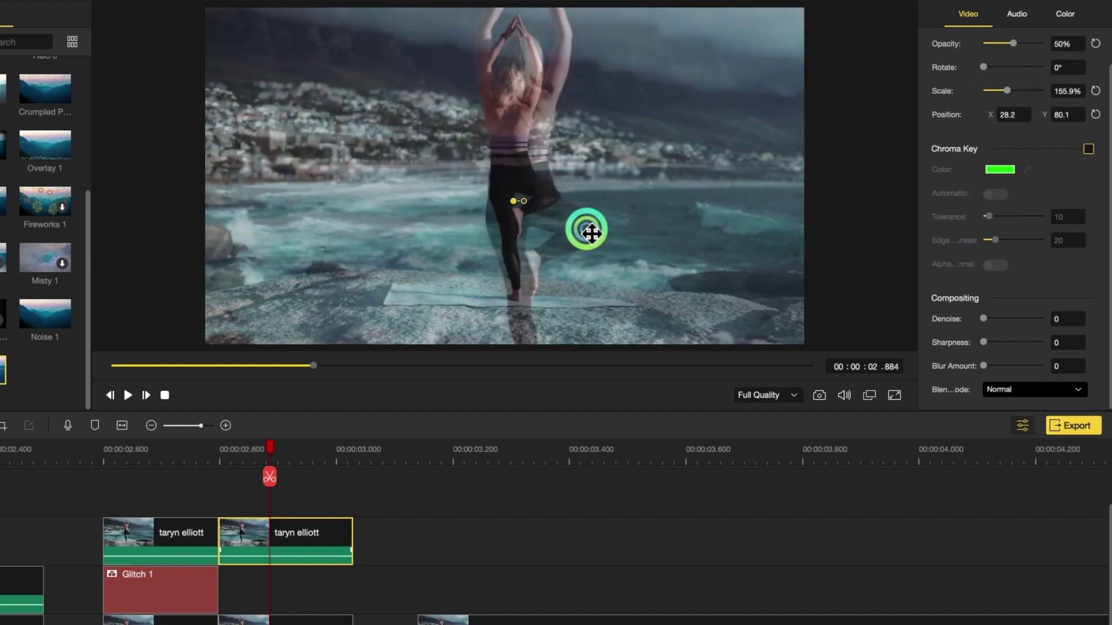
Step: Shift the copy's colour to Saturation 96 and Hue -31, then preview the playback
left_click(1065, 17)
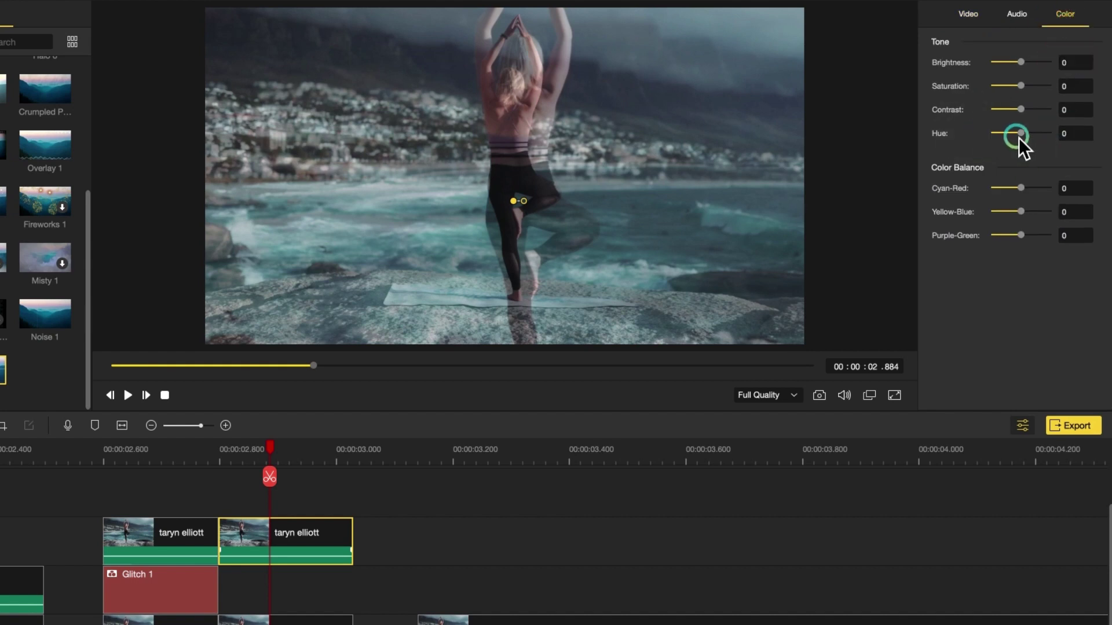
left_click_drag(1021, 87, 1009, 133)
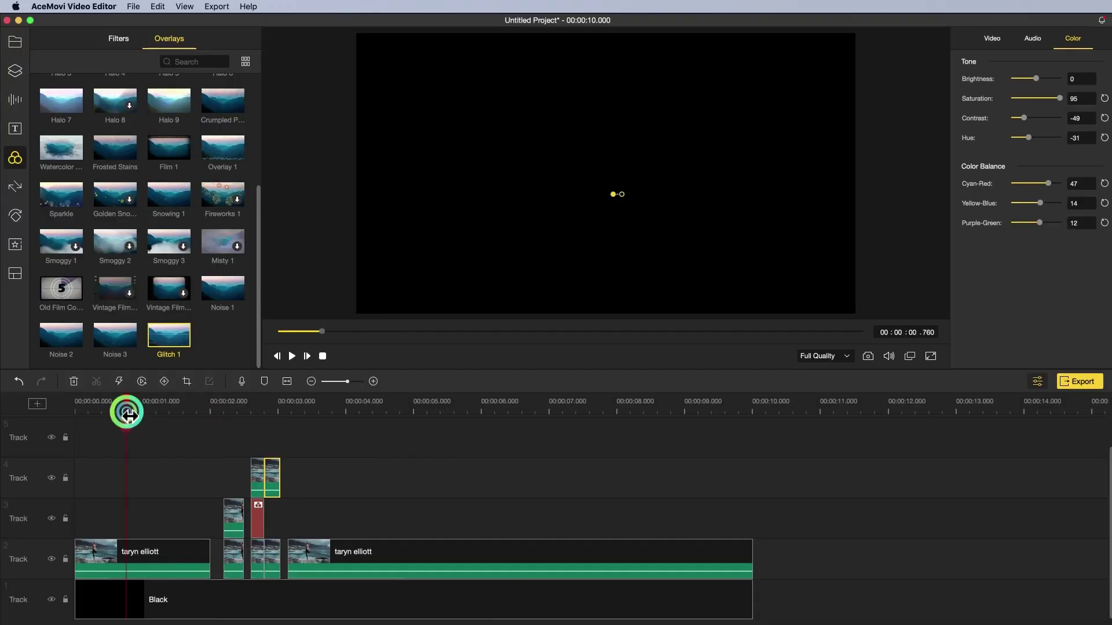
left_click(928, 428)
key("space")
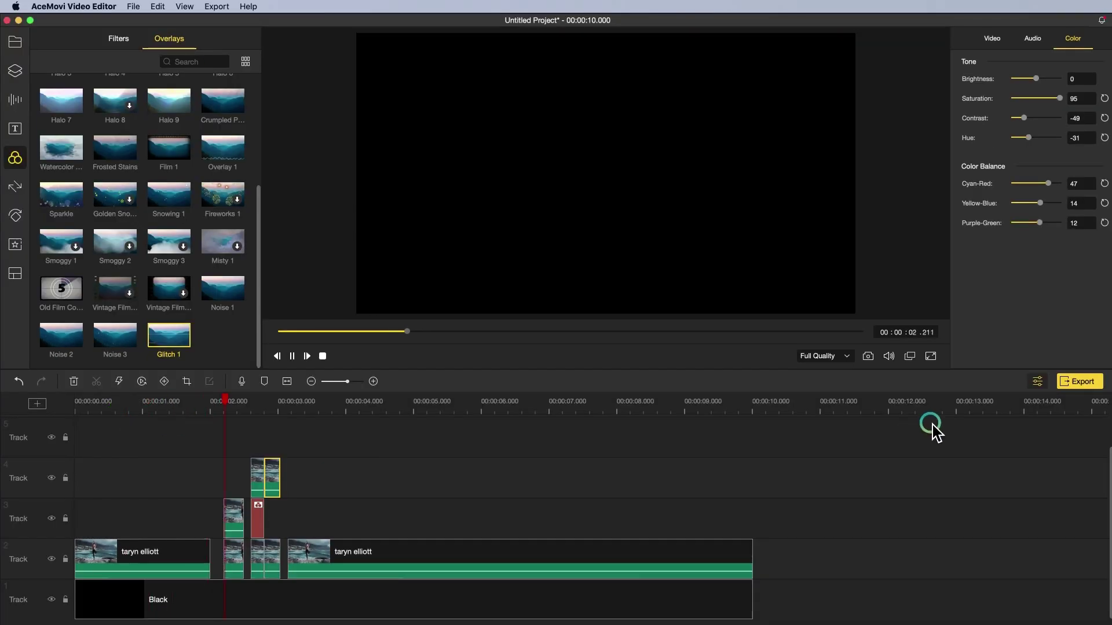
key("space")
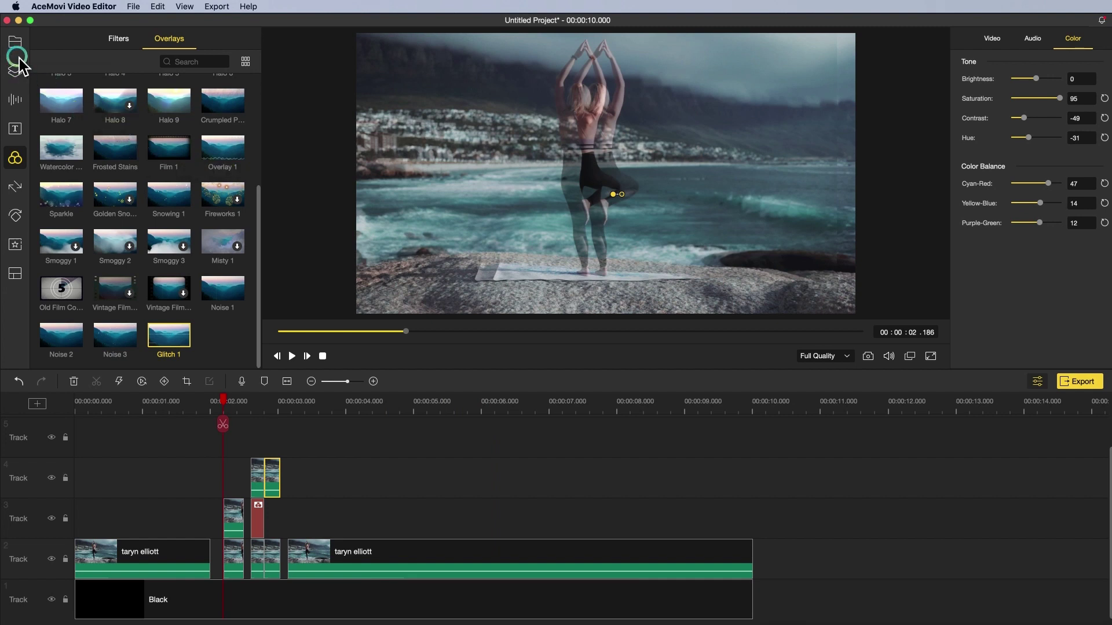
Step: Add a Glitch FM sound effect at the playhead, raise its volume to 105, and trim it short
left_click(15, 99)
left_click(179, 39)
left_click(60, 254)
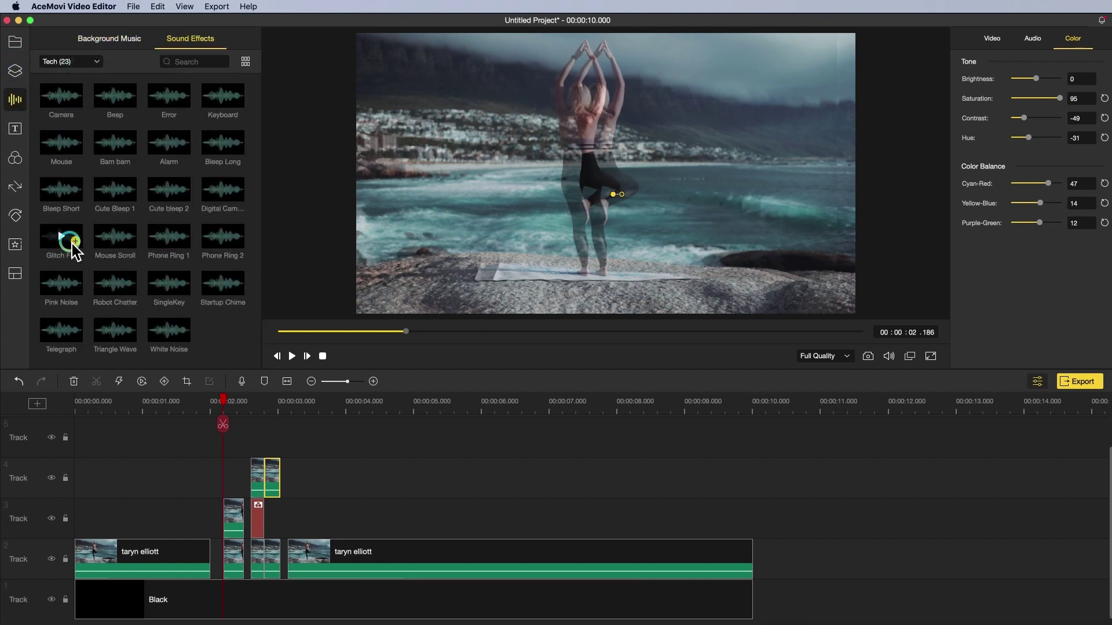
left_click(69, 240)
scroll(472, 405, "up", 5)
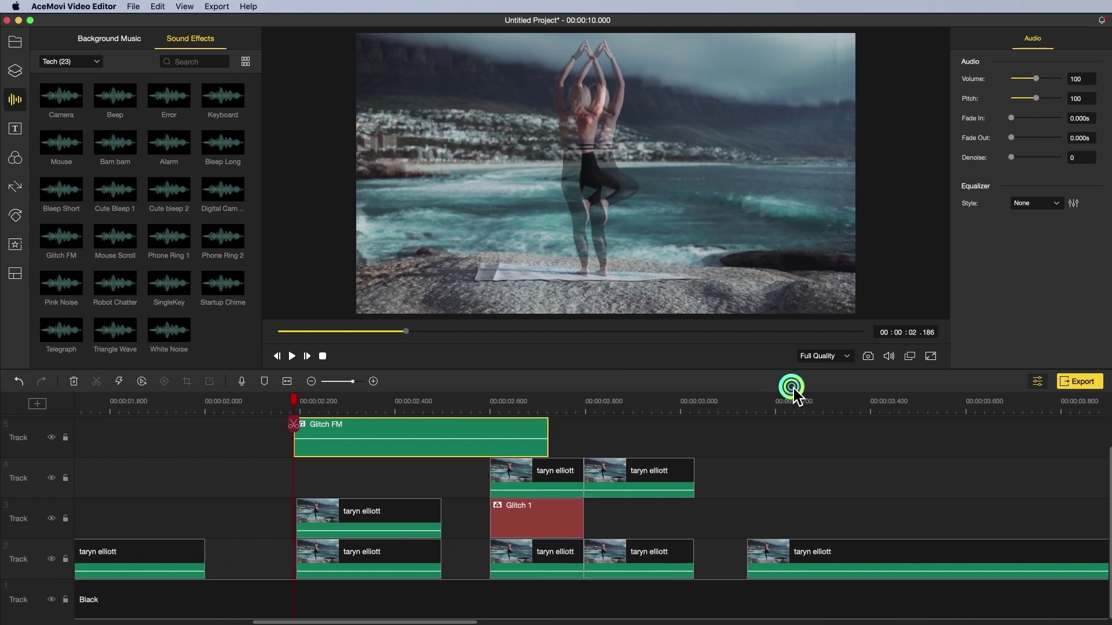
left_click_drag(412, 441, 405, 443)
left_click_drag(294, 399, 455, 410)
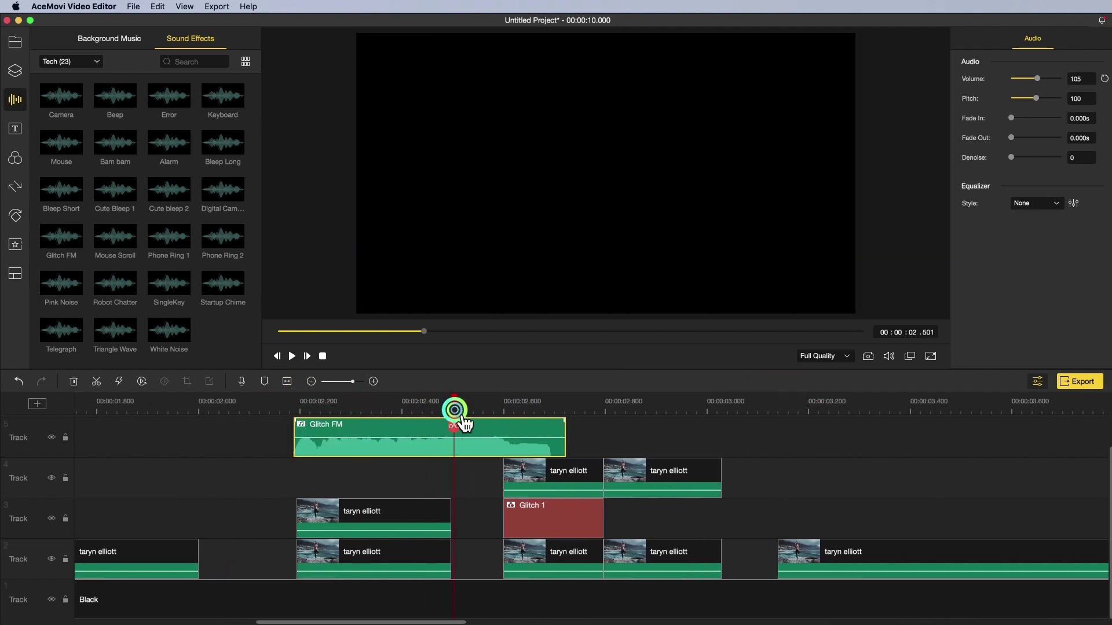
left_click(96, 381)
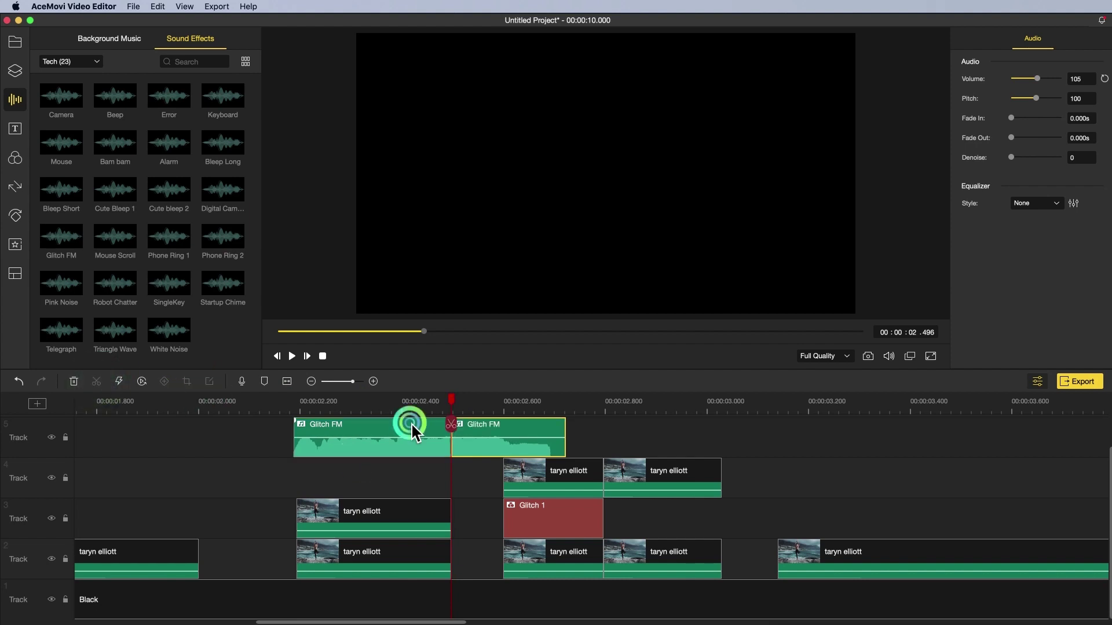
left_click(74, 381)
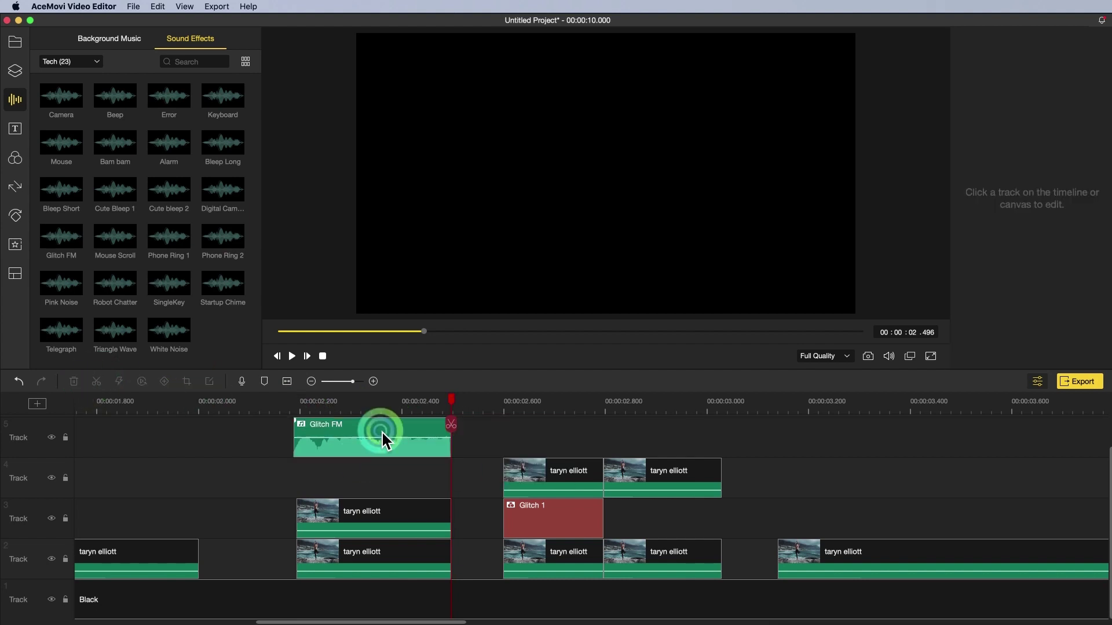
Step: Add a second Glitch FM sound at the glitch overlay's start, trimmed to end near 3 seconds
left_click_drag(461, 413, 514, 416)
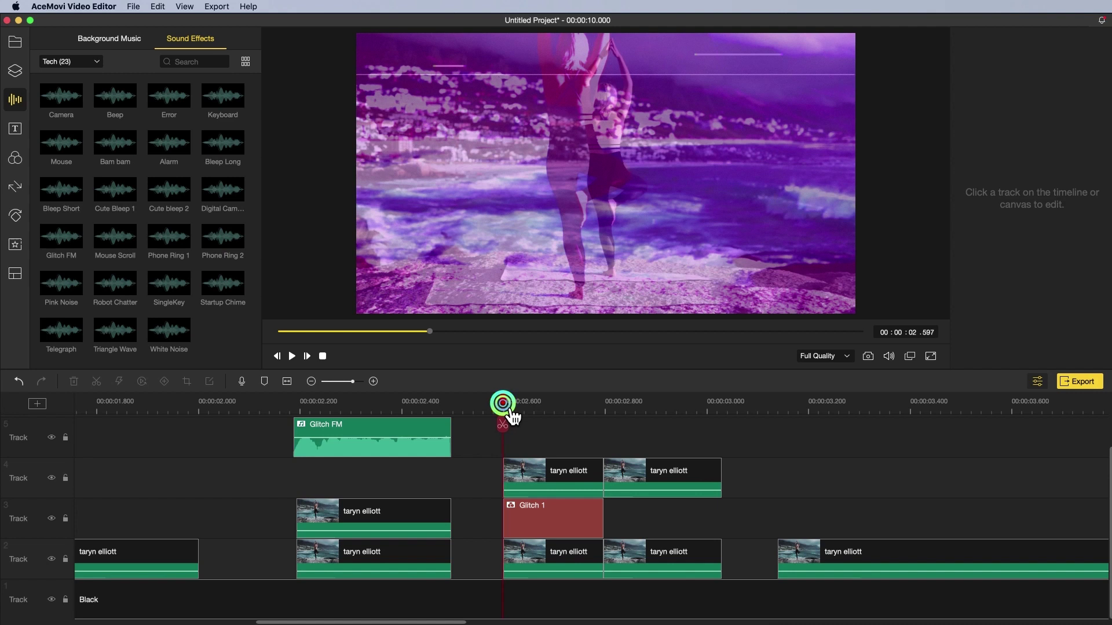
left_click(75, 248)
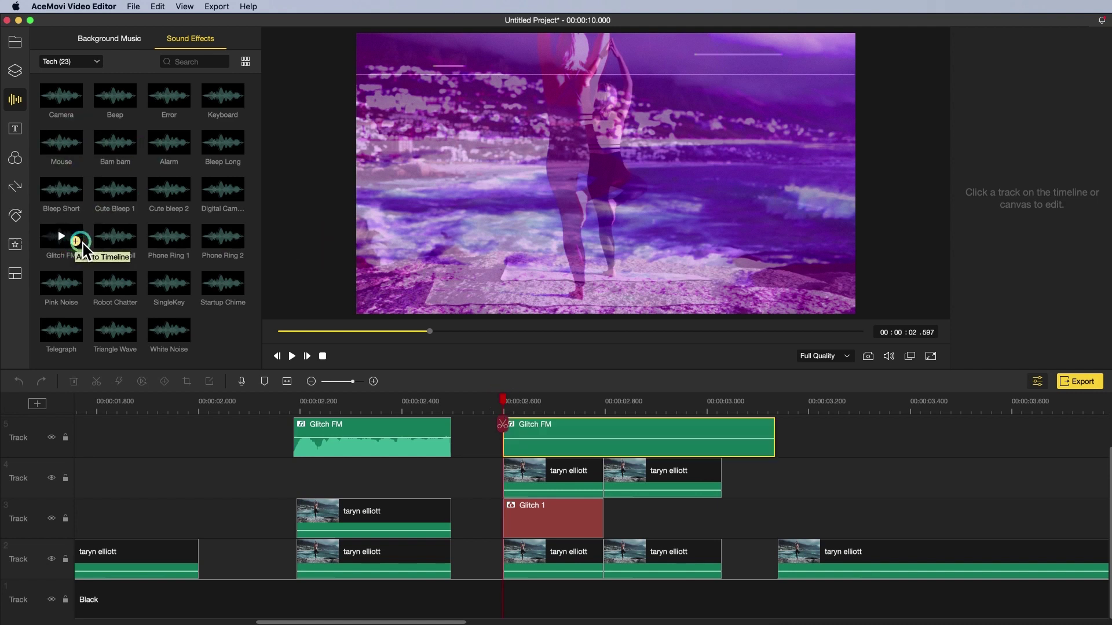
left_click(721, 399)
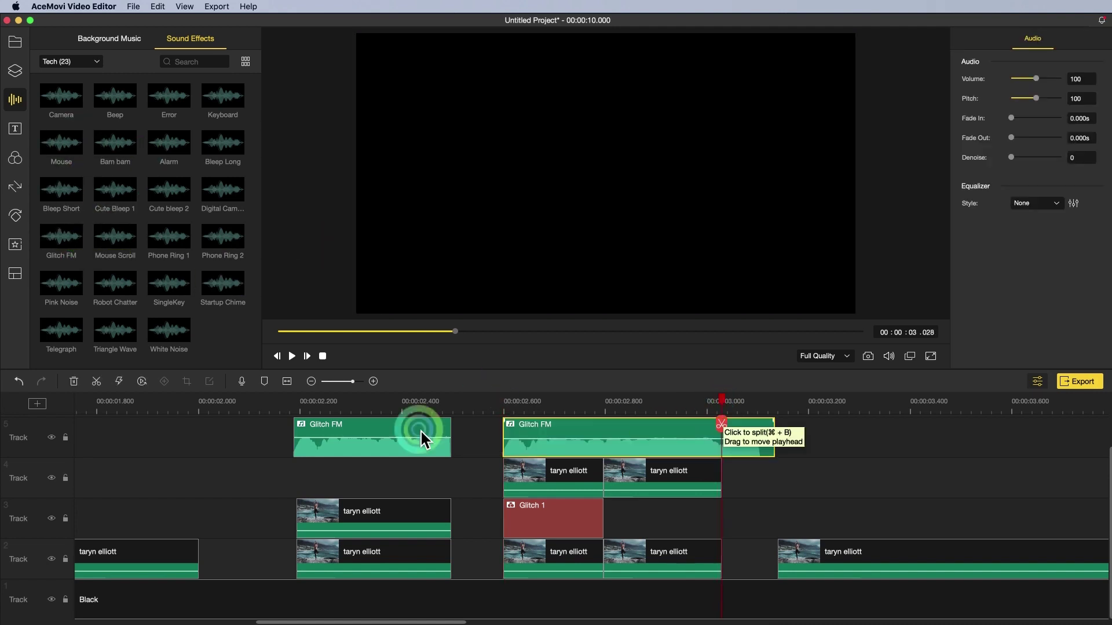
left_click(97, 381)
left_click(76, 381)
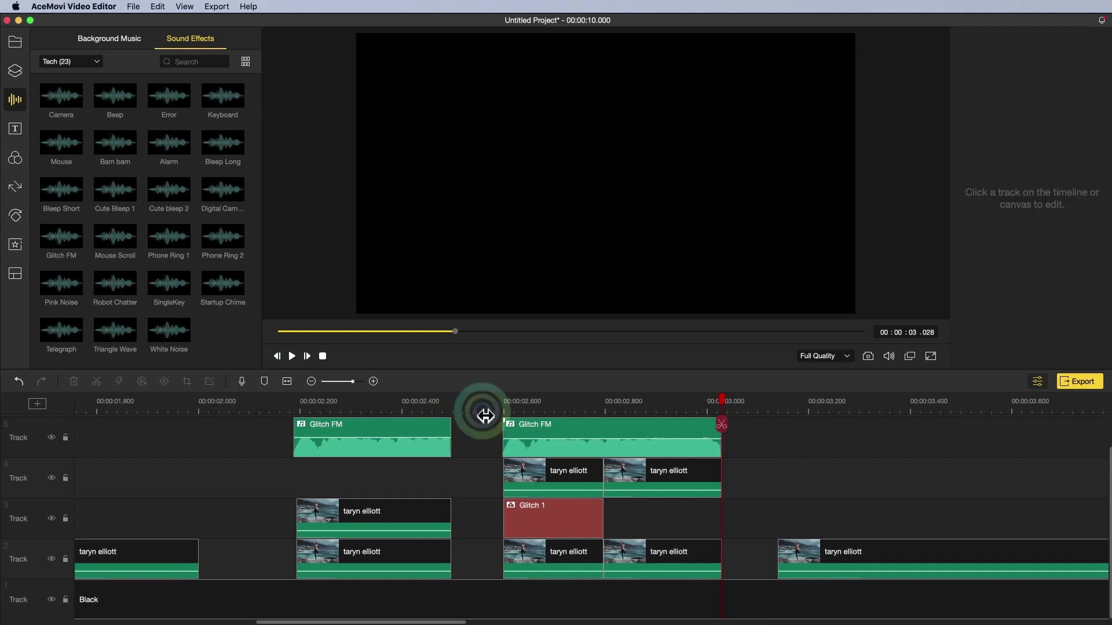
scroll(640, 405, "down", 2)
scroll(639, 405, "down", 3)
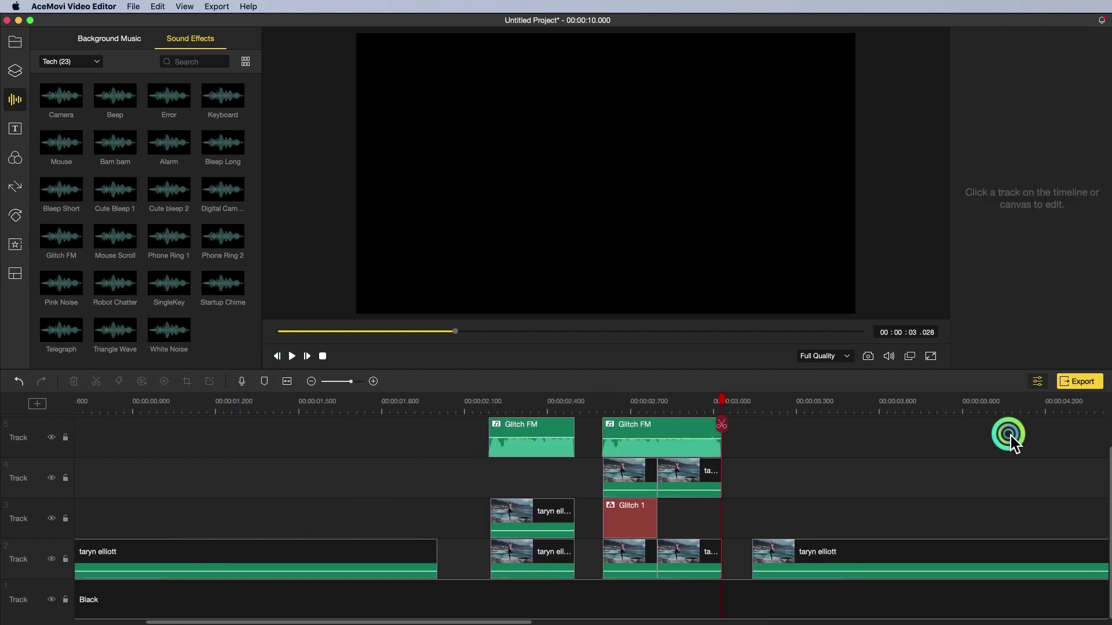
scroll(348, 384, "down", 3)
Step: Preview the edit, rewind the playhead to 0 seconds, and open the export settings
scroll(348, 383, "up", 1)
left_click(116, 401)
key("space")
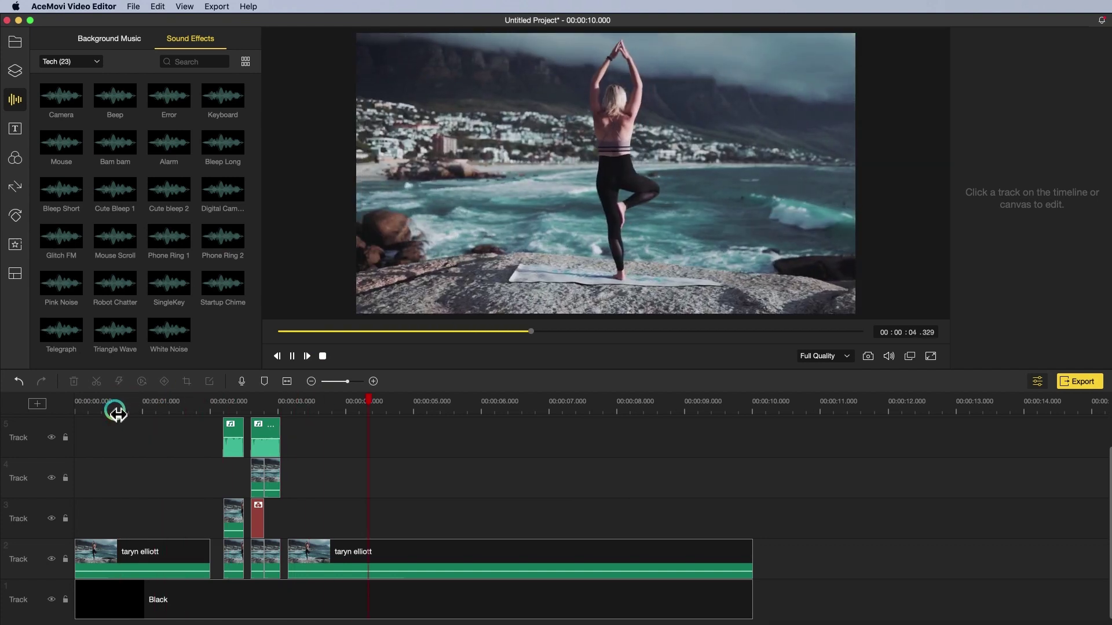
left_click(82, 401)
left_click(72, 399)
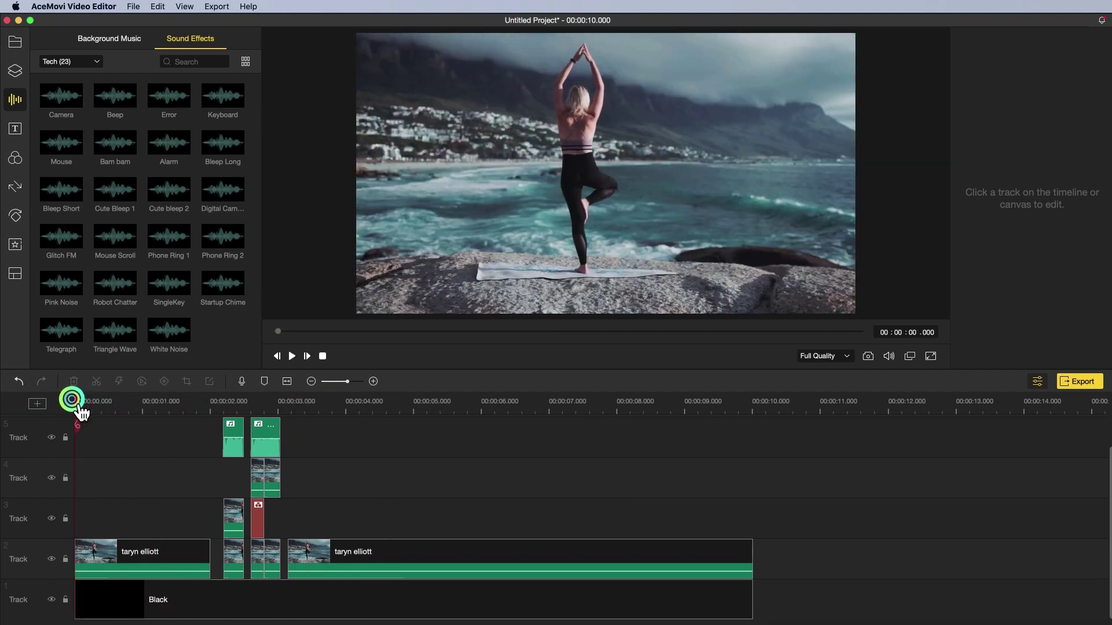
left_click(1080, 382)
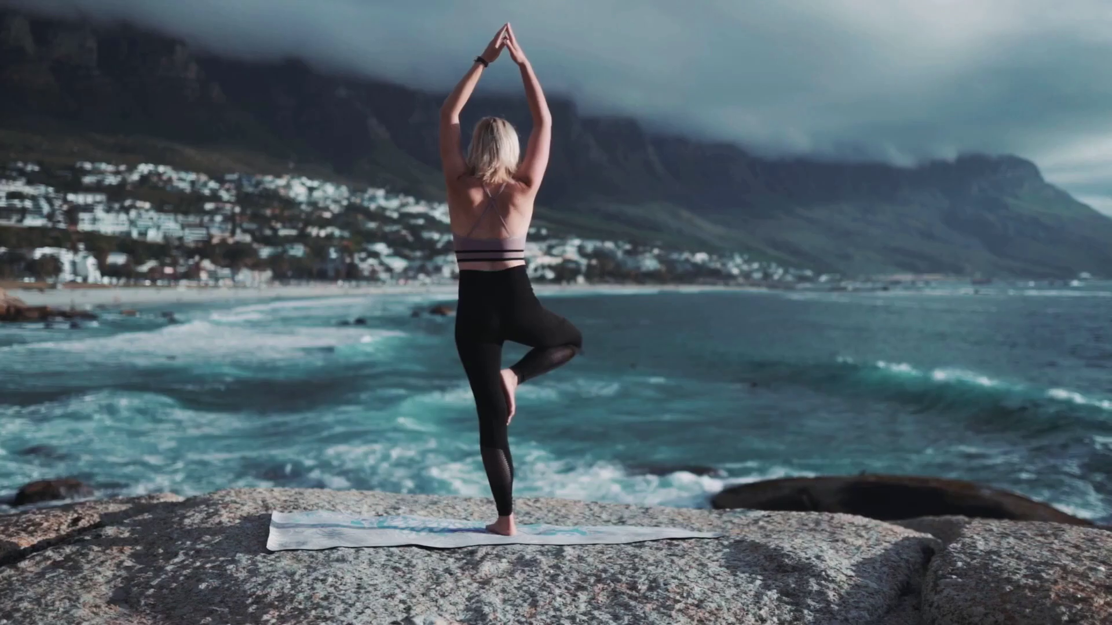